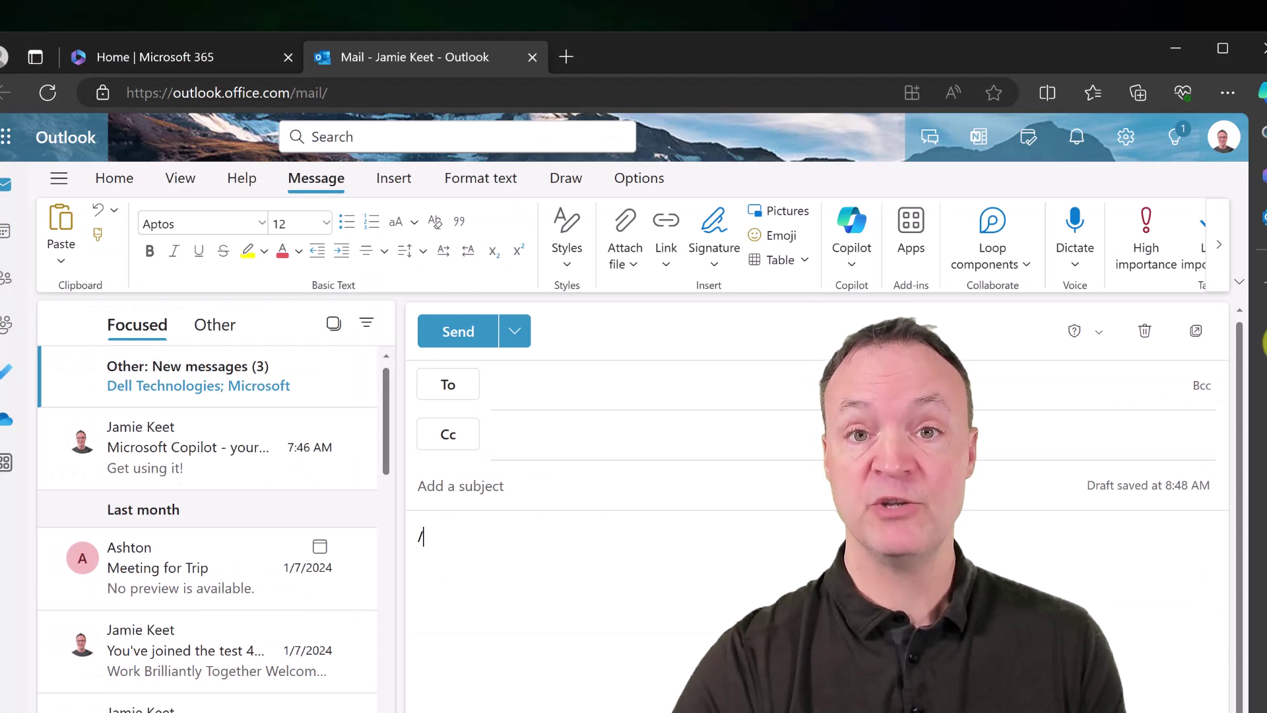
- Close the Copilot-drafted email and go back to the Focused inbox with nothing open
type("/")
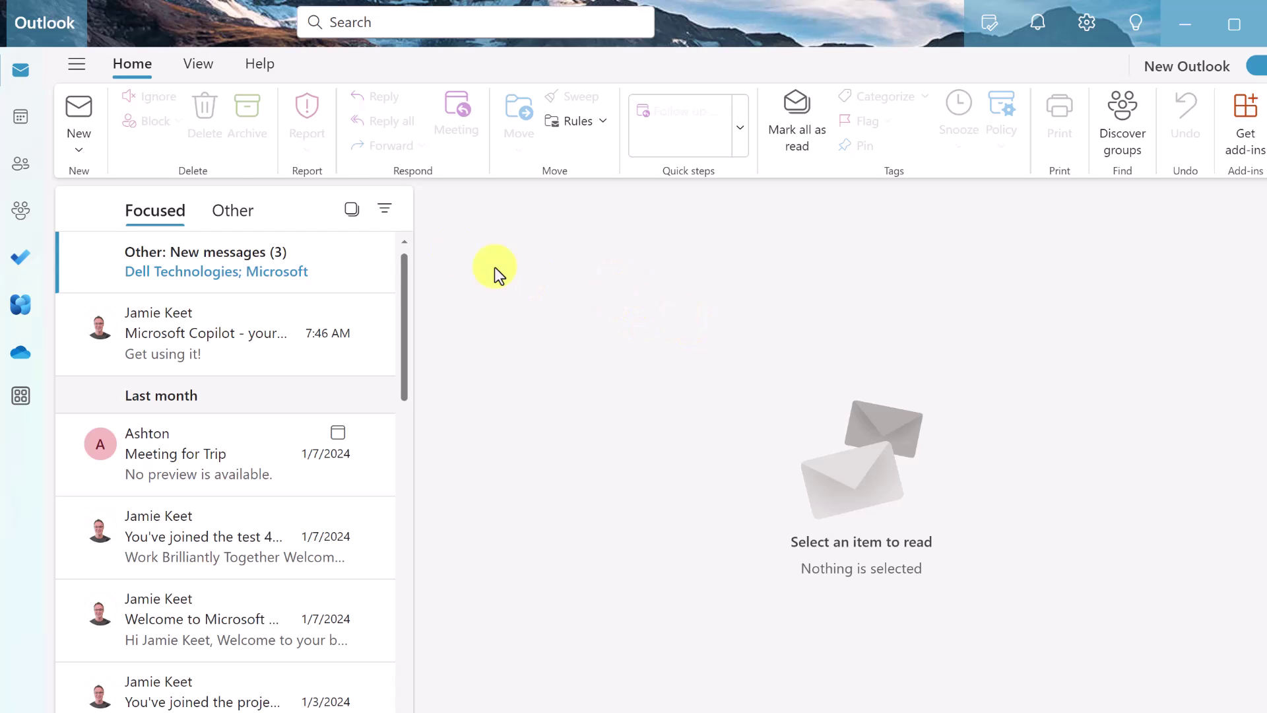
- Start a new email, check the Copilot options, and type / in the body to list Draft with Copilot
left_click(78, 125)
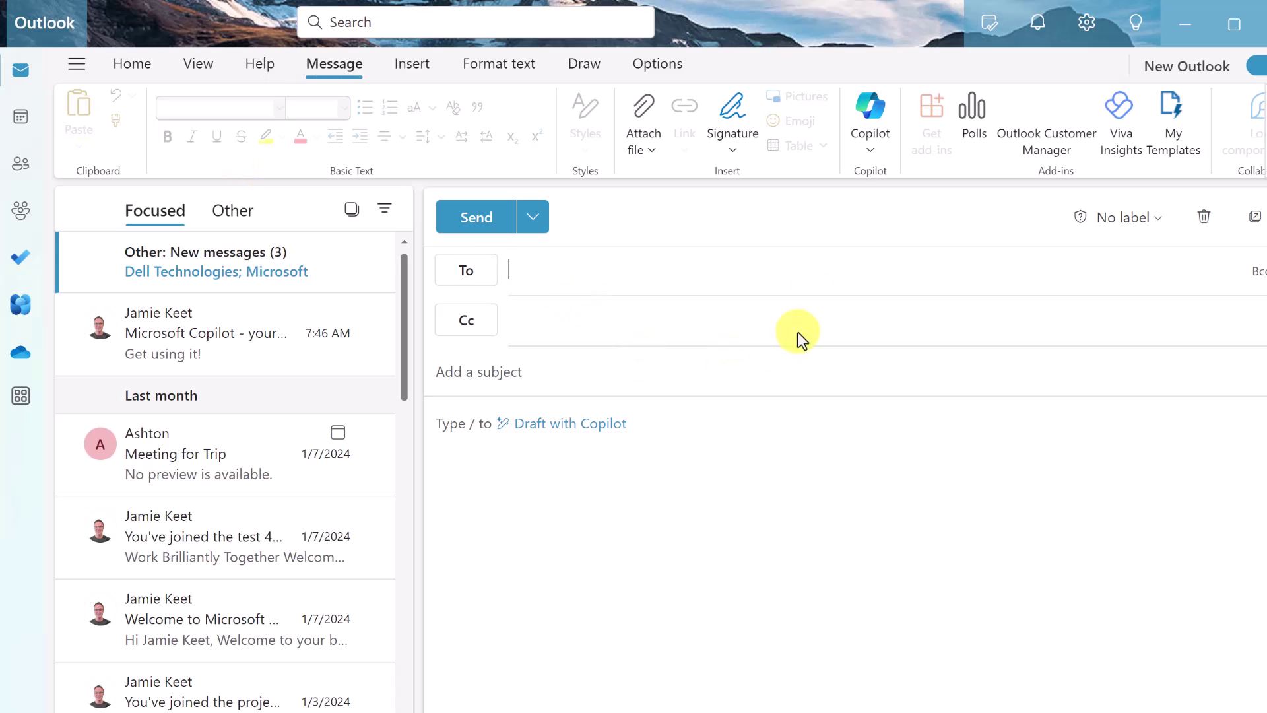
left_click(870, 153)
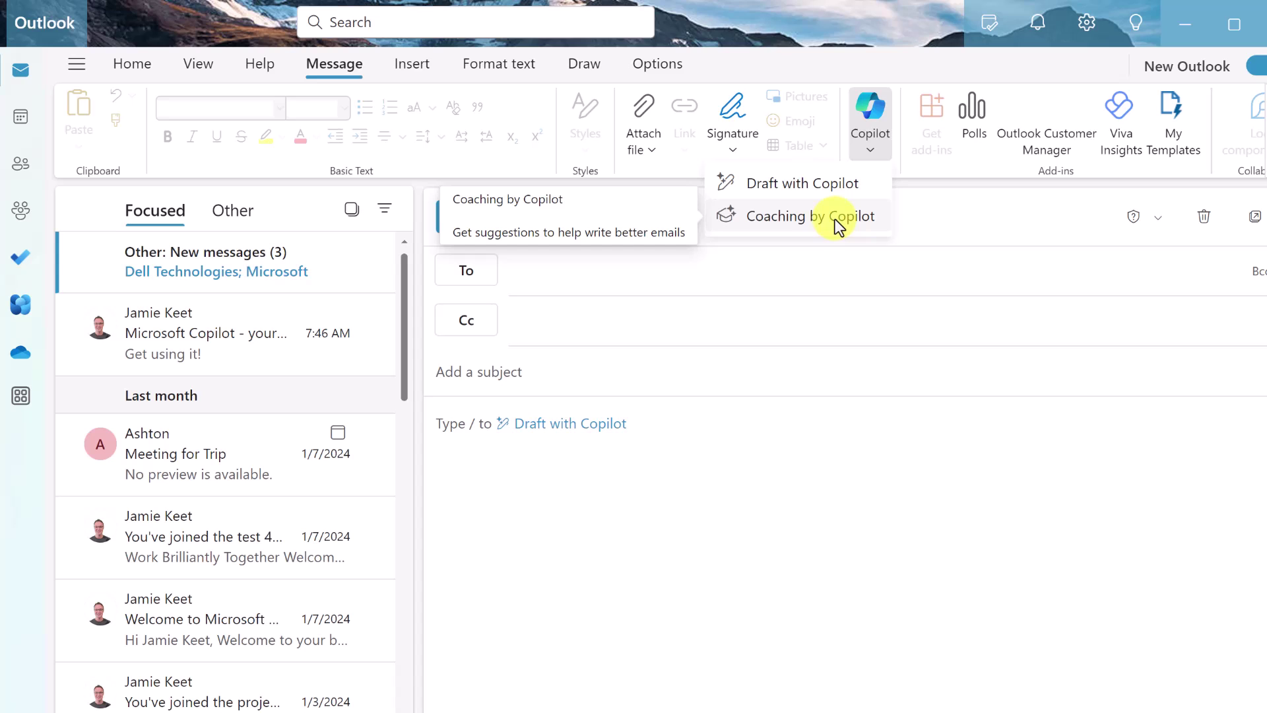
left_click(642, 464)
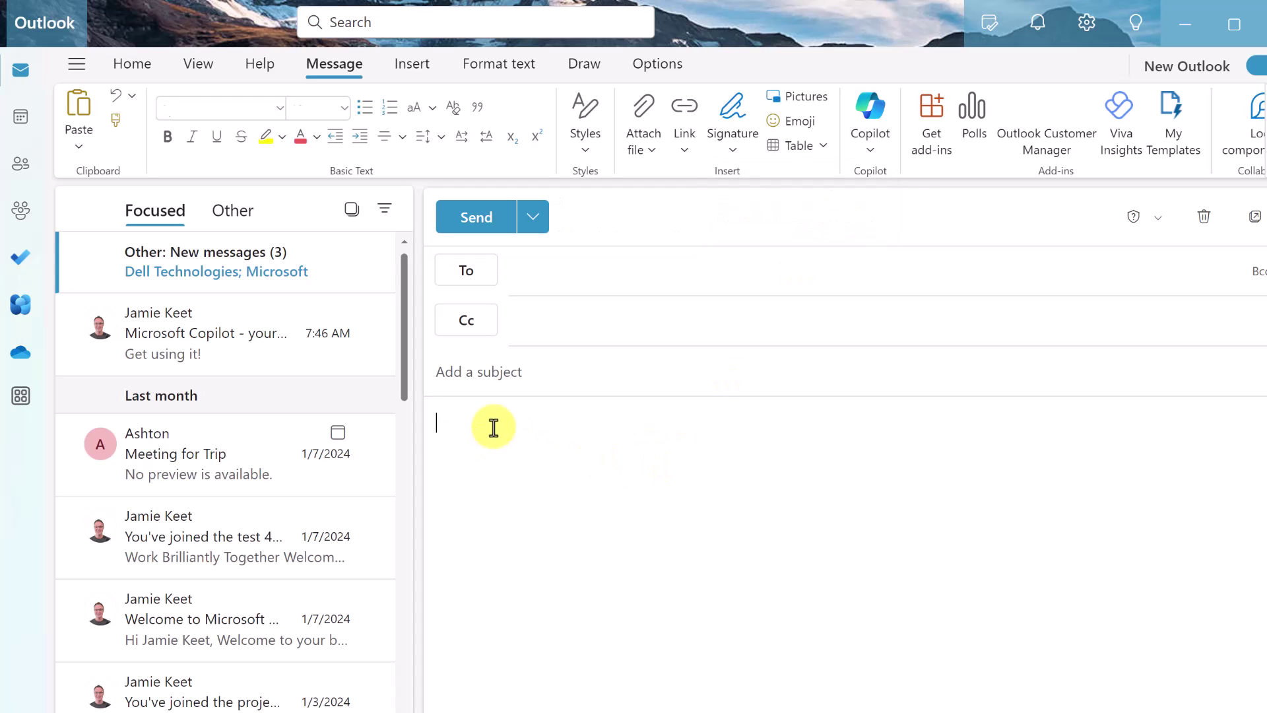
type("/")
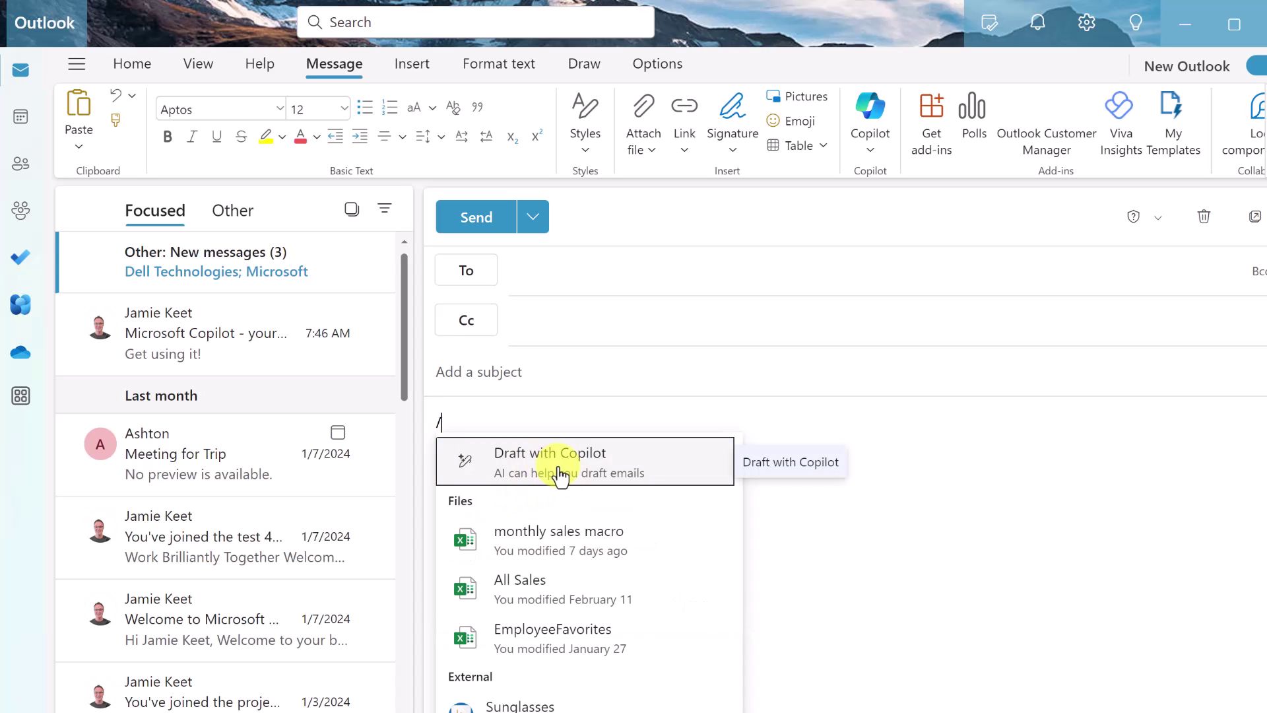
- Paste the project status update prompt into Draft with Copilot, set Length to Medium, and generate
left_click(560, 474)
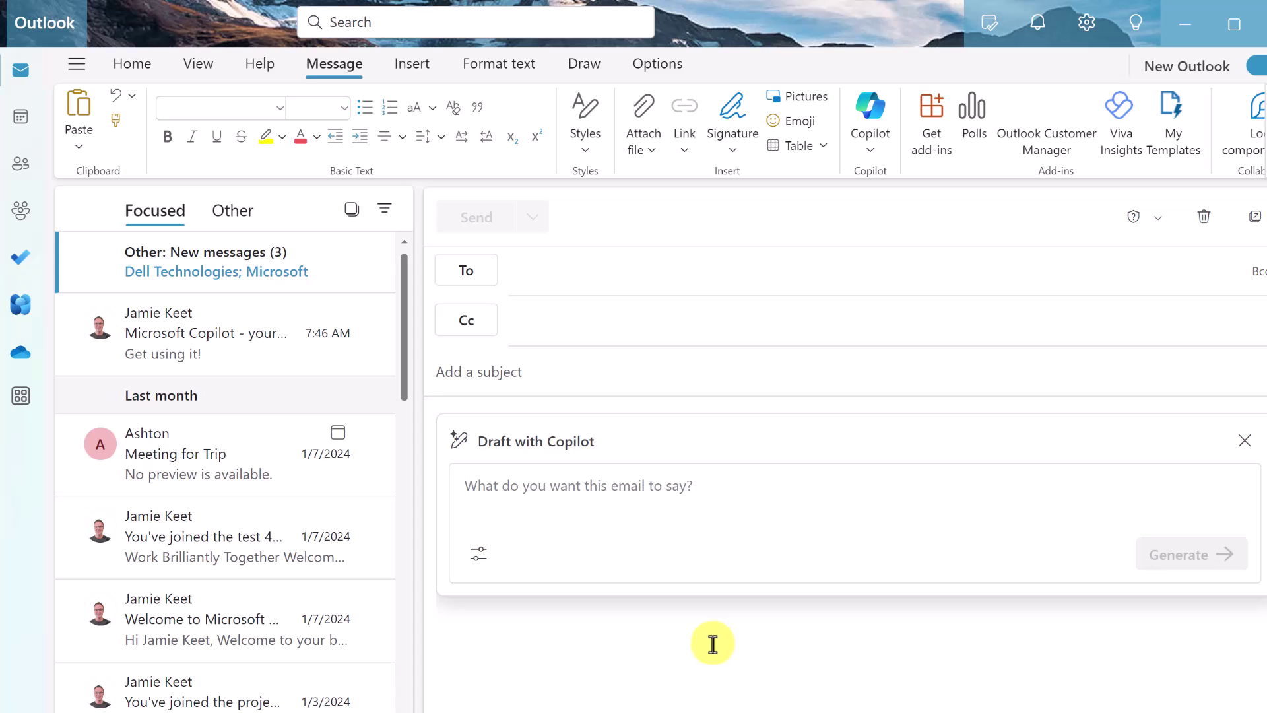
type("Write an email to the project team providing an update on the current status of the project, highlighting the progress made in the past week, any challenges encountered, and the next steps. Please include a request for feedback on the proposed timeline for the next phase and remind everyone of the upcoming project meeting on Thursday at 10 AM")
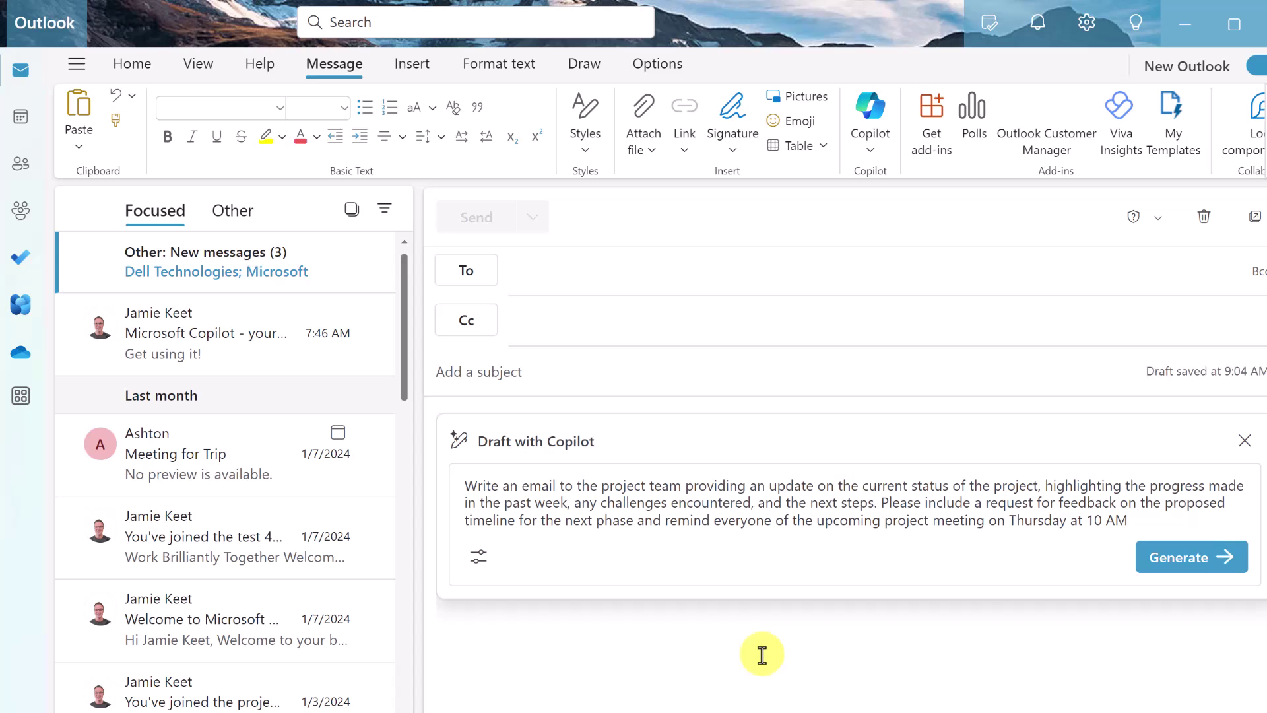
left_click(479, 564)
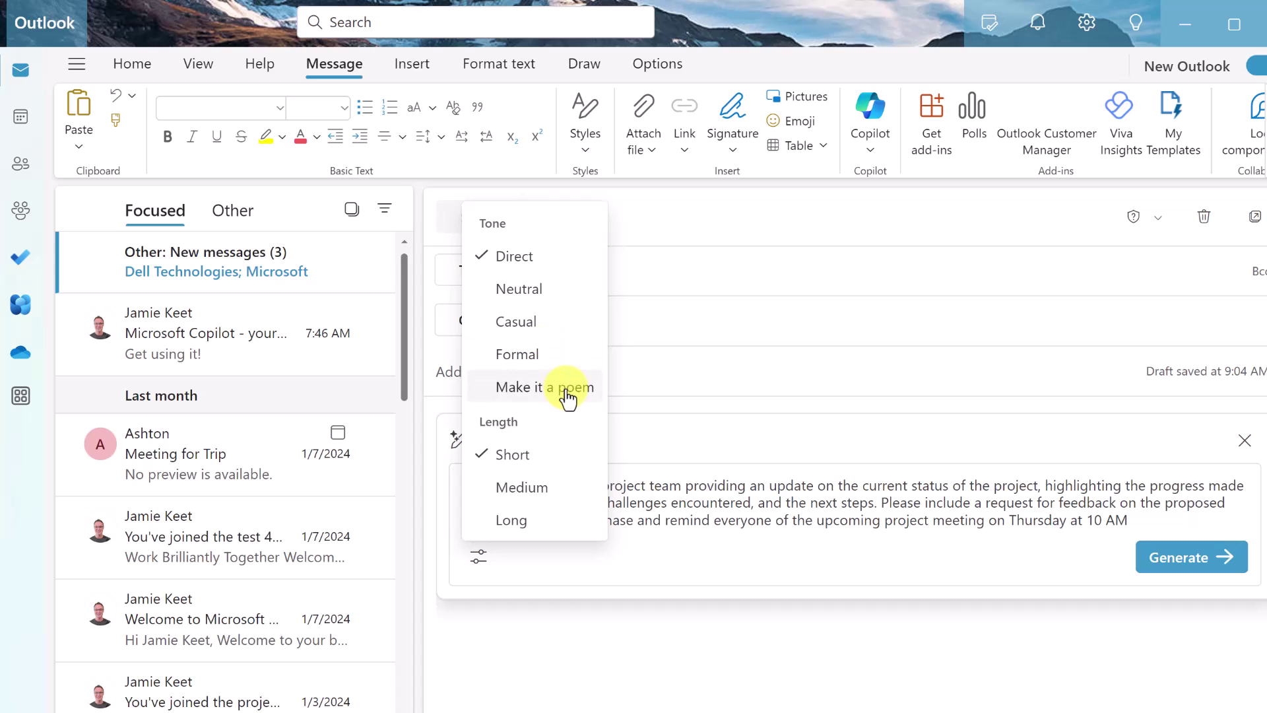
left_click(528, 505)
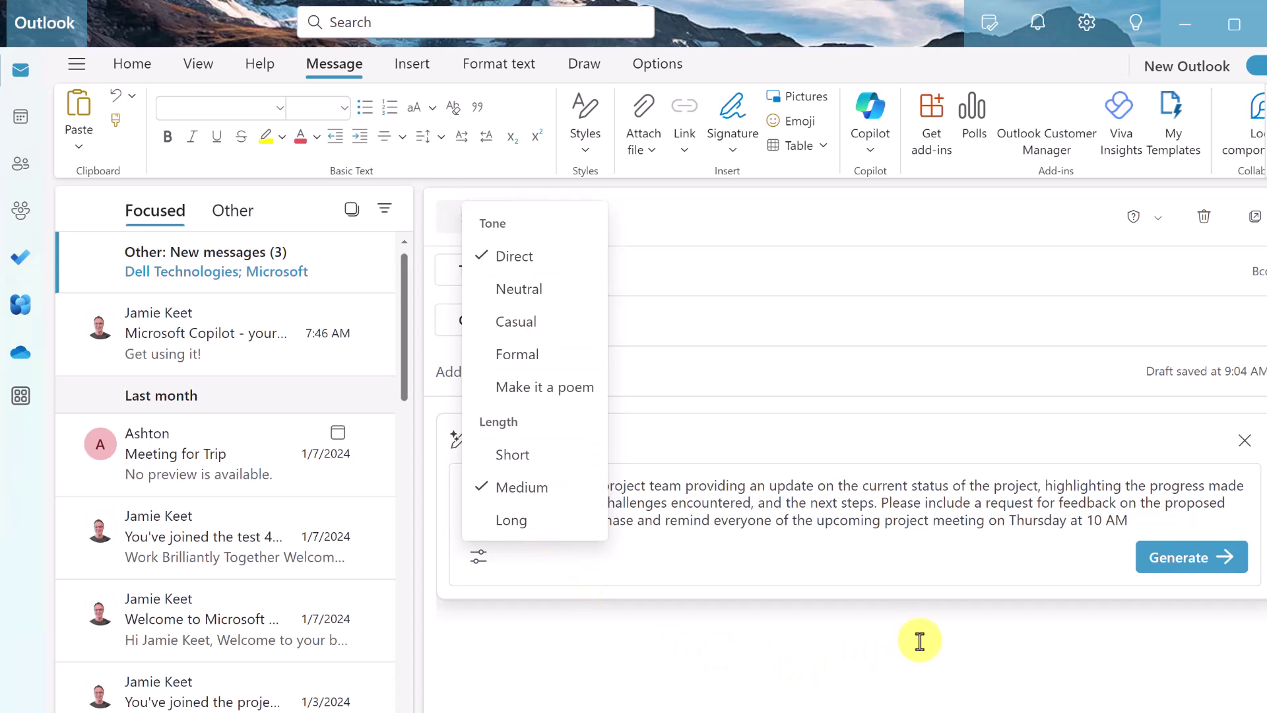
left_click(1154, 561)
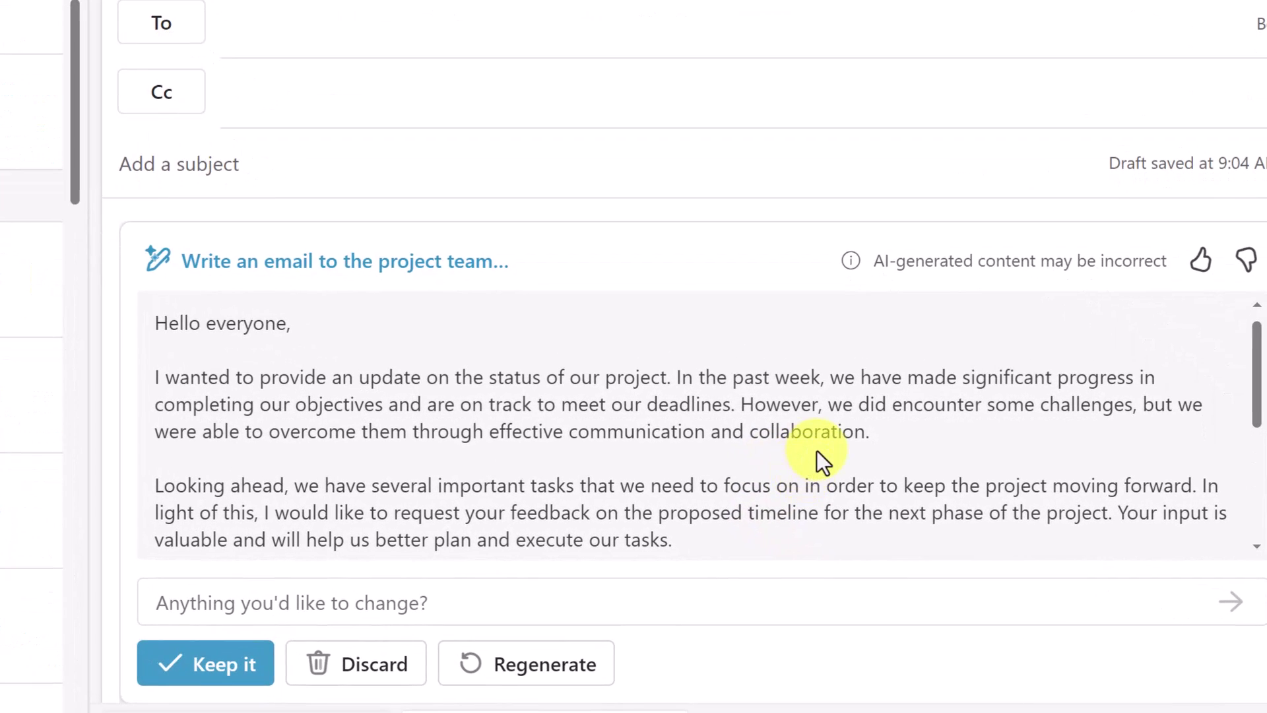
- Review the generated project update and keep it as the email body
scroll(817, 455, "down", 5)
scroll(817, 445, "down", 2)
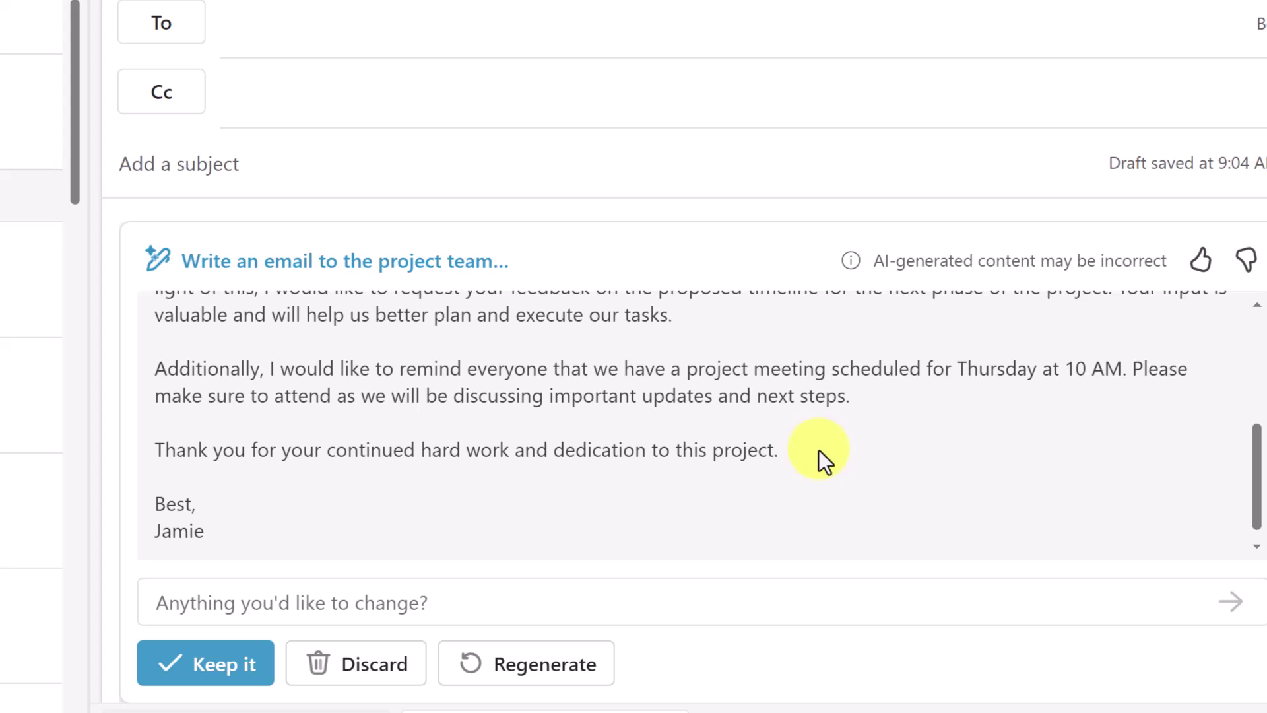
scroll(721, 670, "down", 1)
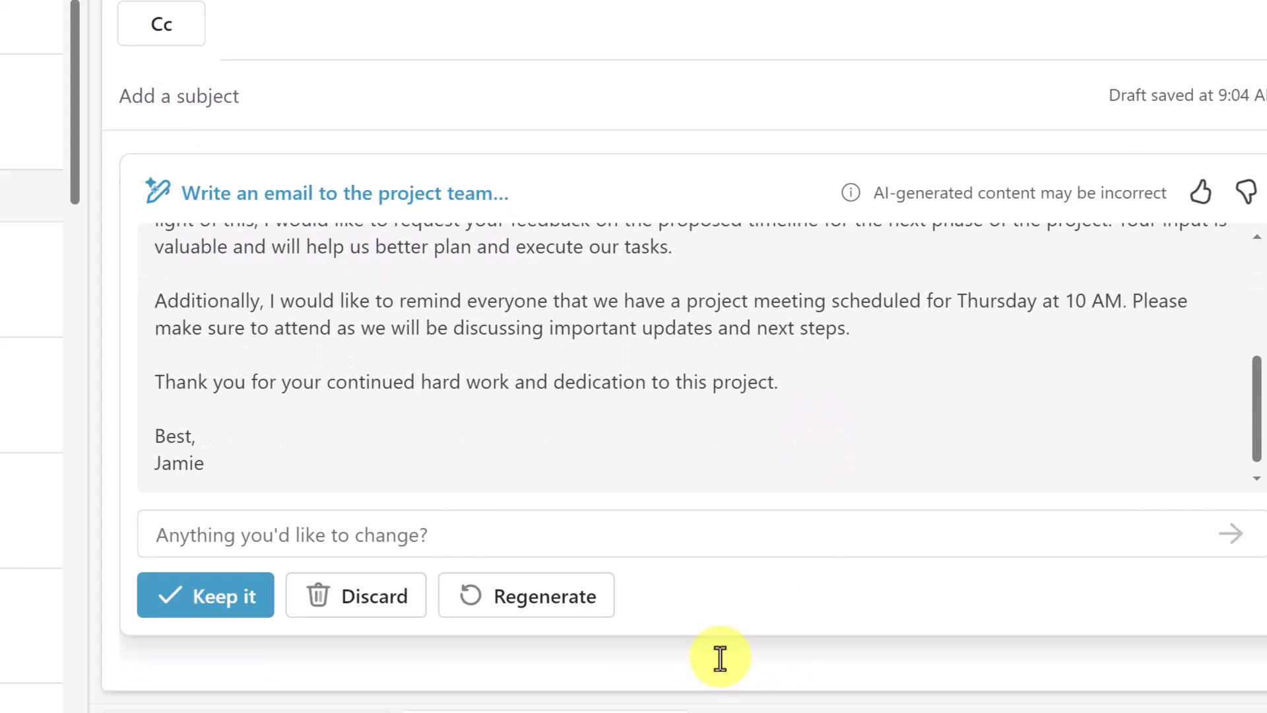
left_click(423, 537)
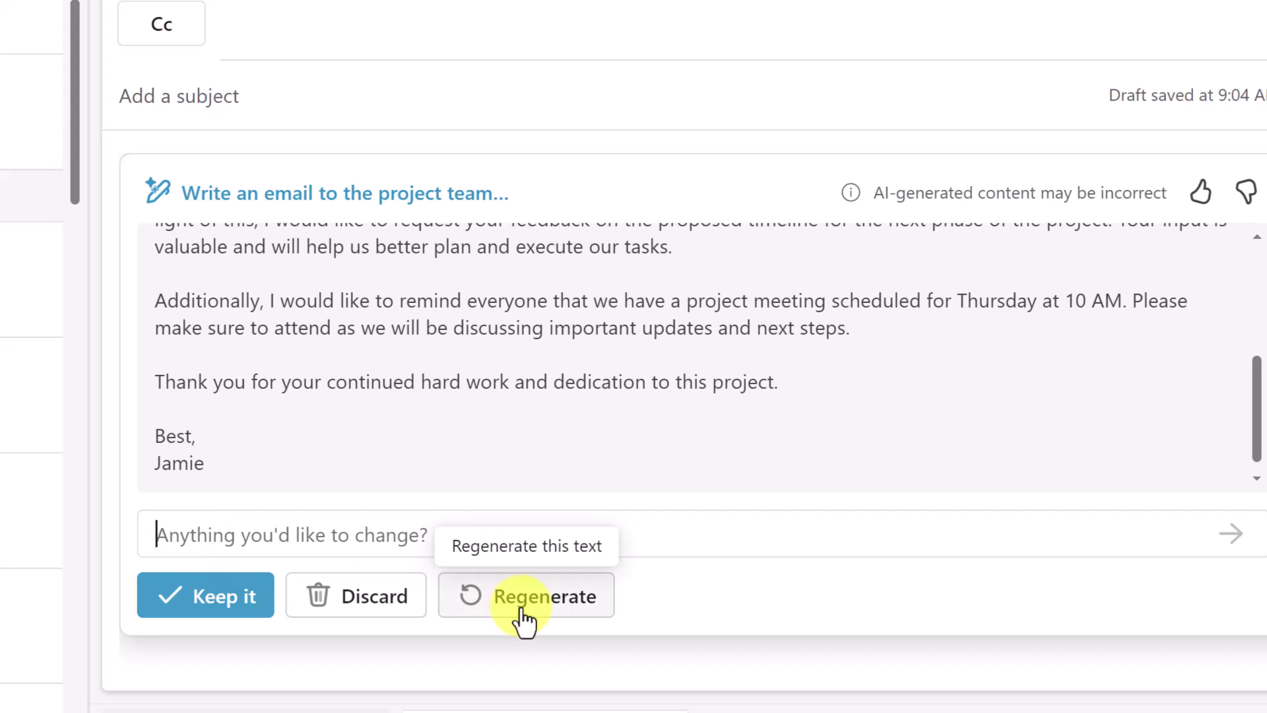
left_click(215, 620)
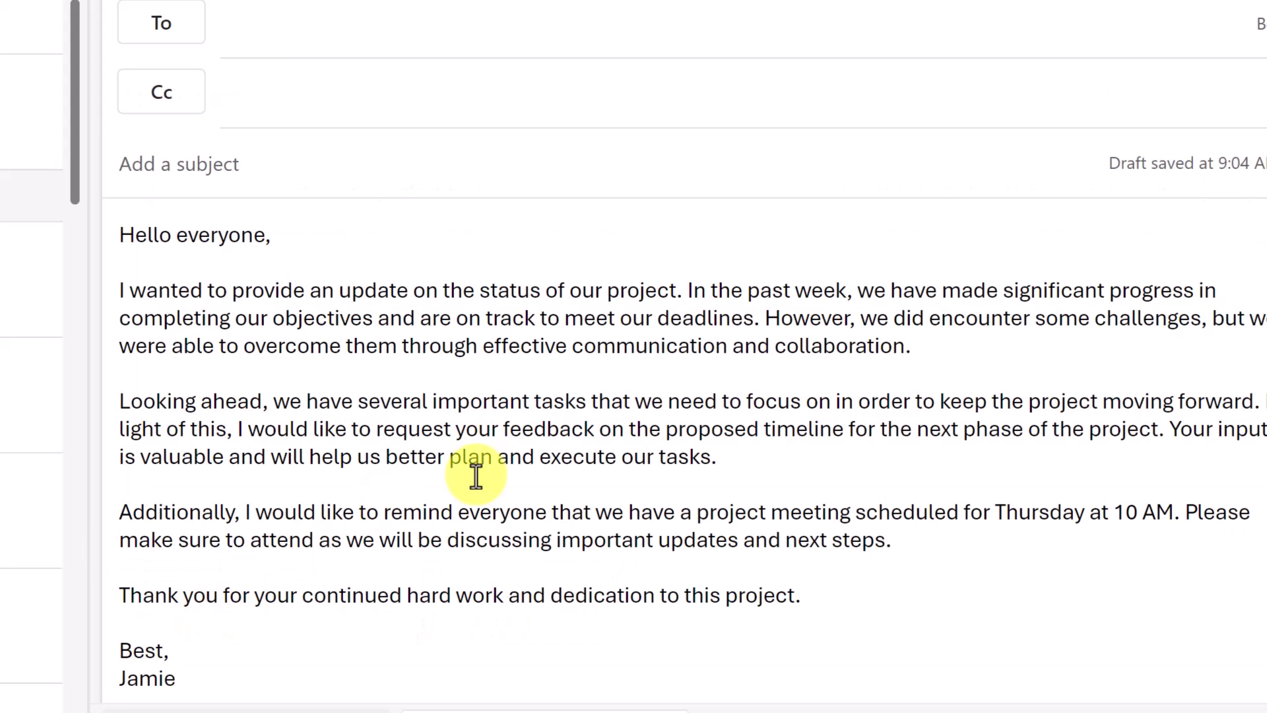
scroll(502, 462, "down", 1)
left_click(858, 553)
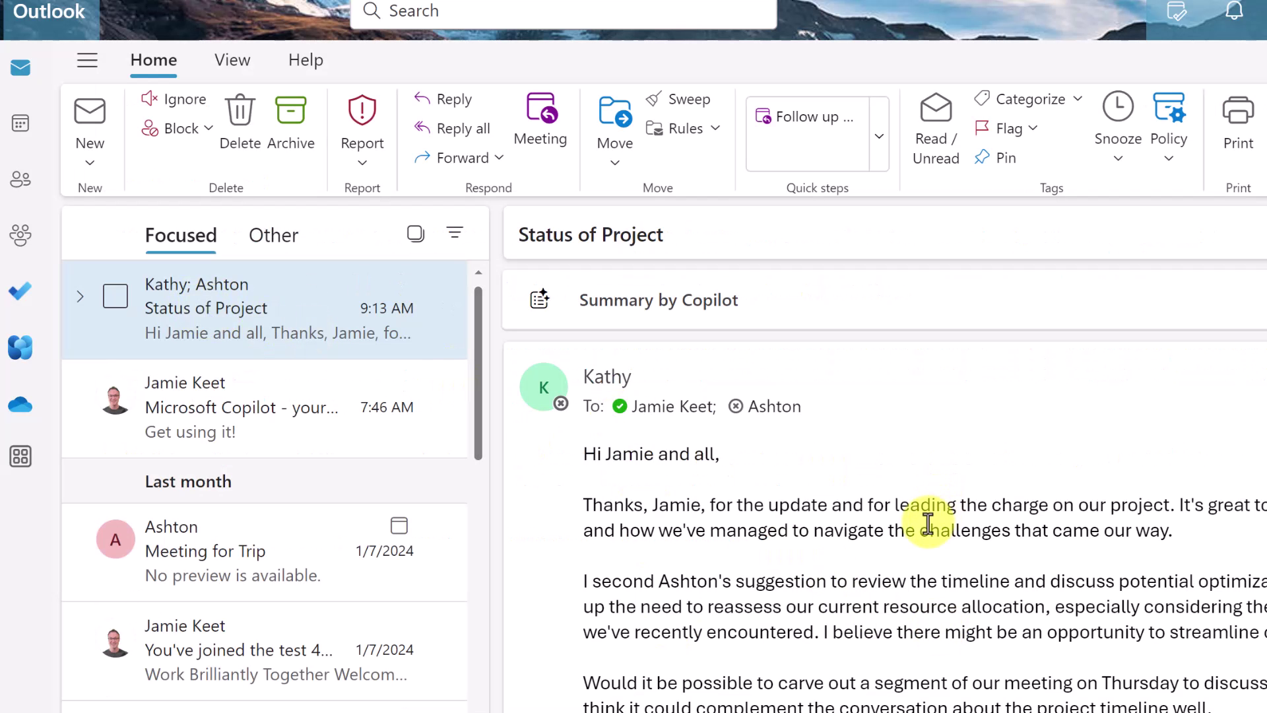
- Expand the colleague's collapsed reply in the Status of Project thread to read it in full
scroll(916, 522, "down", 5)
left_click(837, 653)
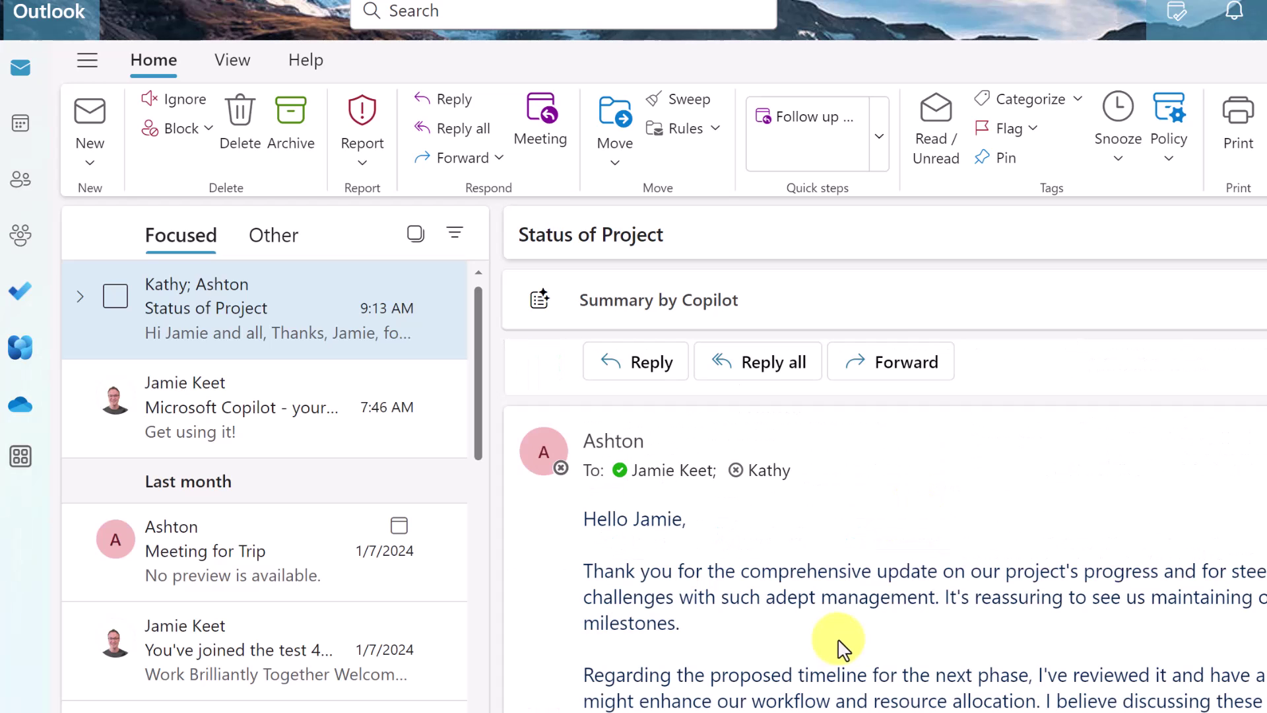
scroll(945, 667, "up", 6)
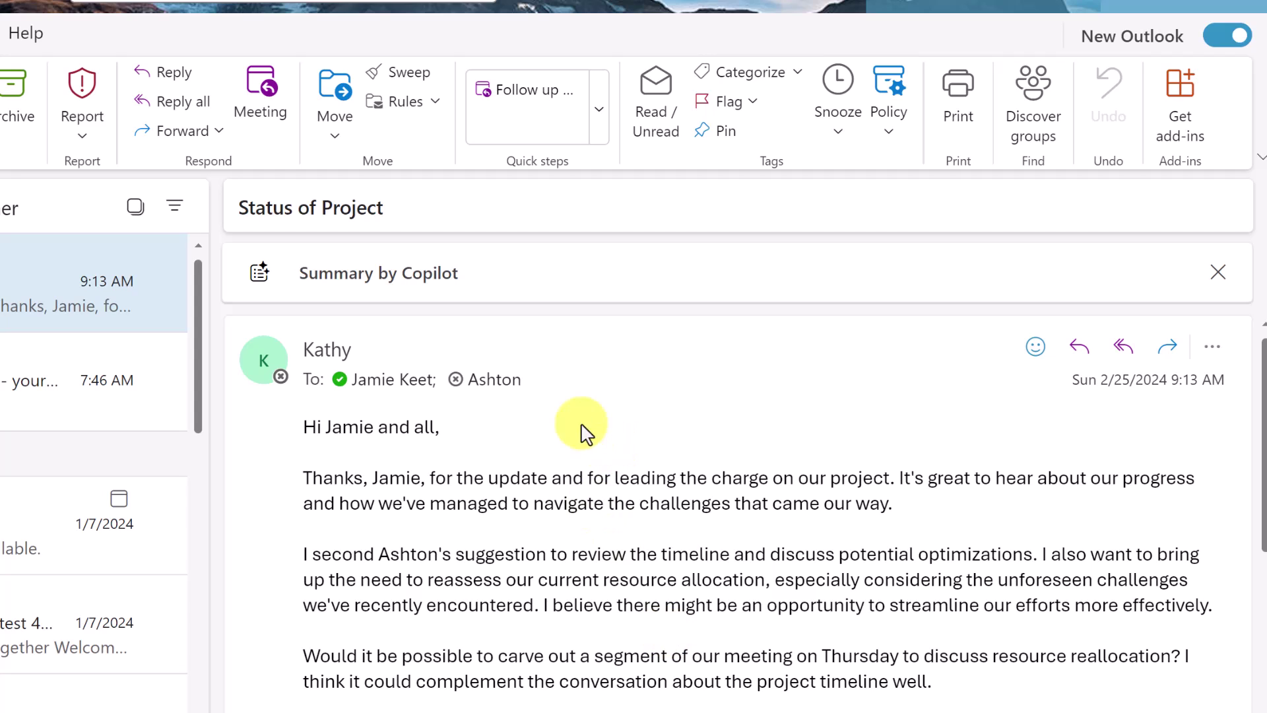
- Show Copilot's summary of the Status of Project thread and view the message behind citation 2
left_click(485, 288)
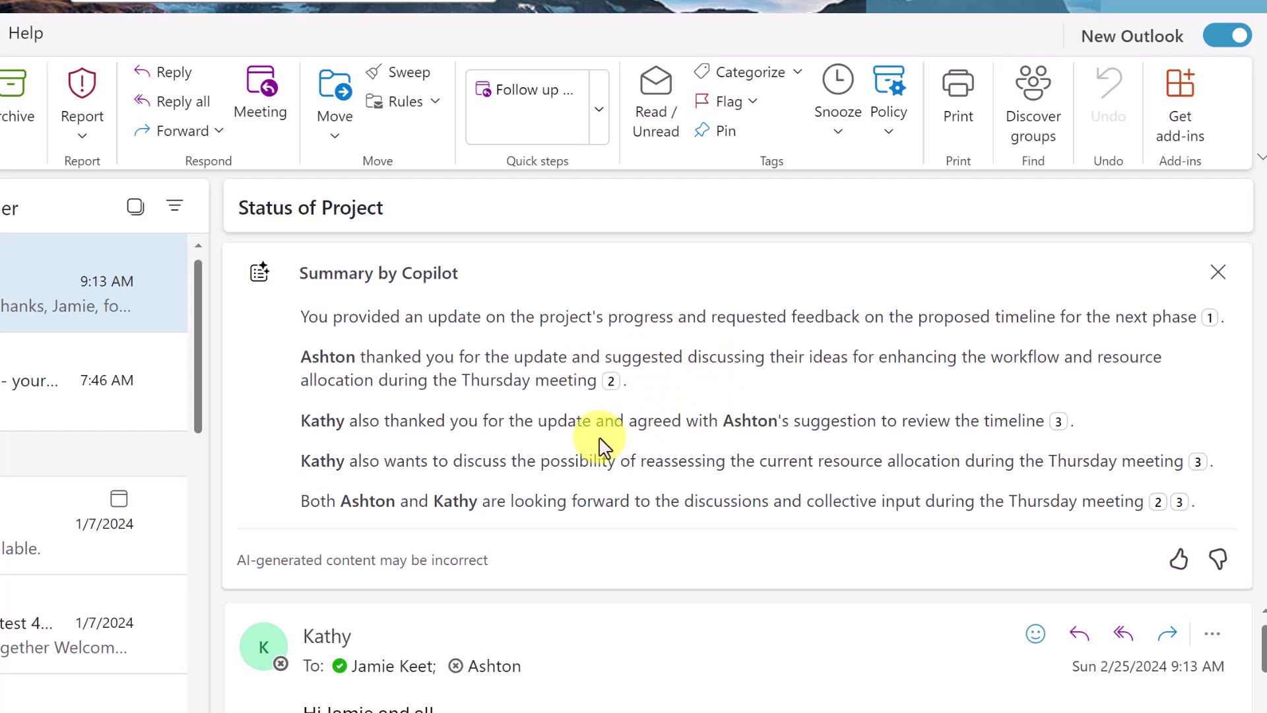
left_click(611, 382)
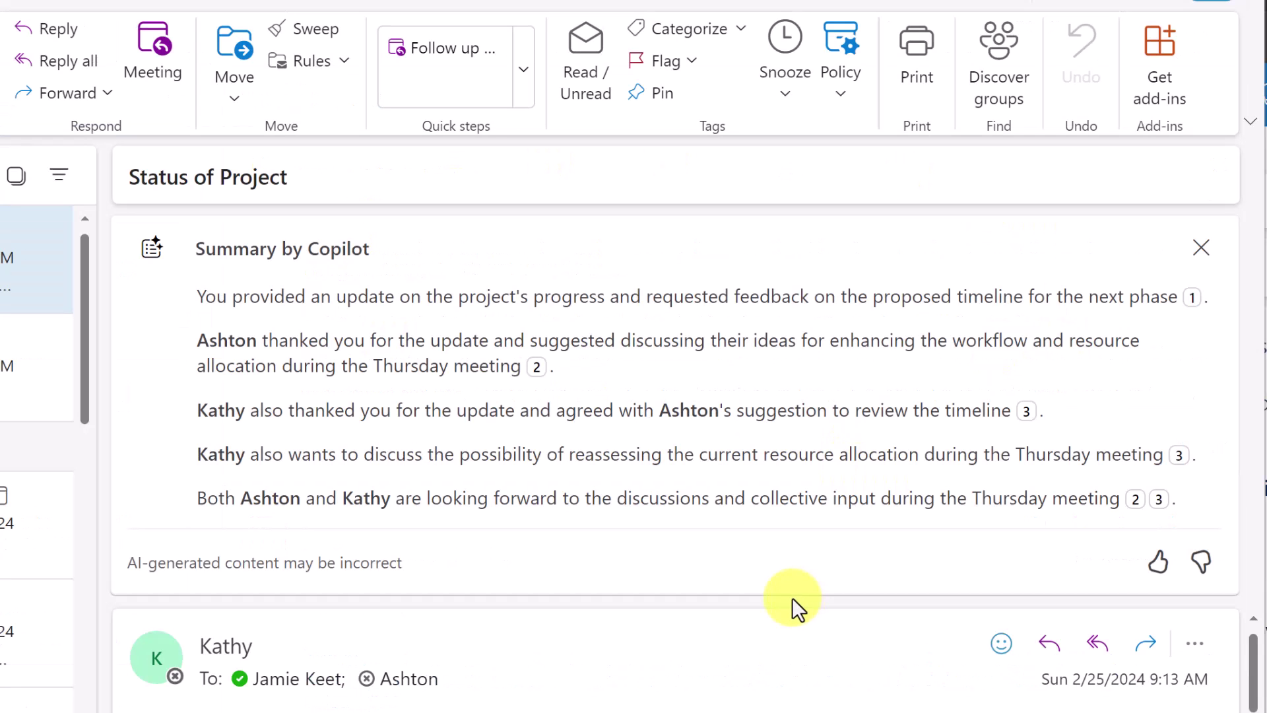
- Close the thread summary and start a Reply all with Copilot's drafting options
left_click(1201, 249)
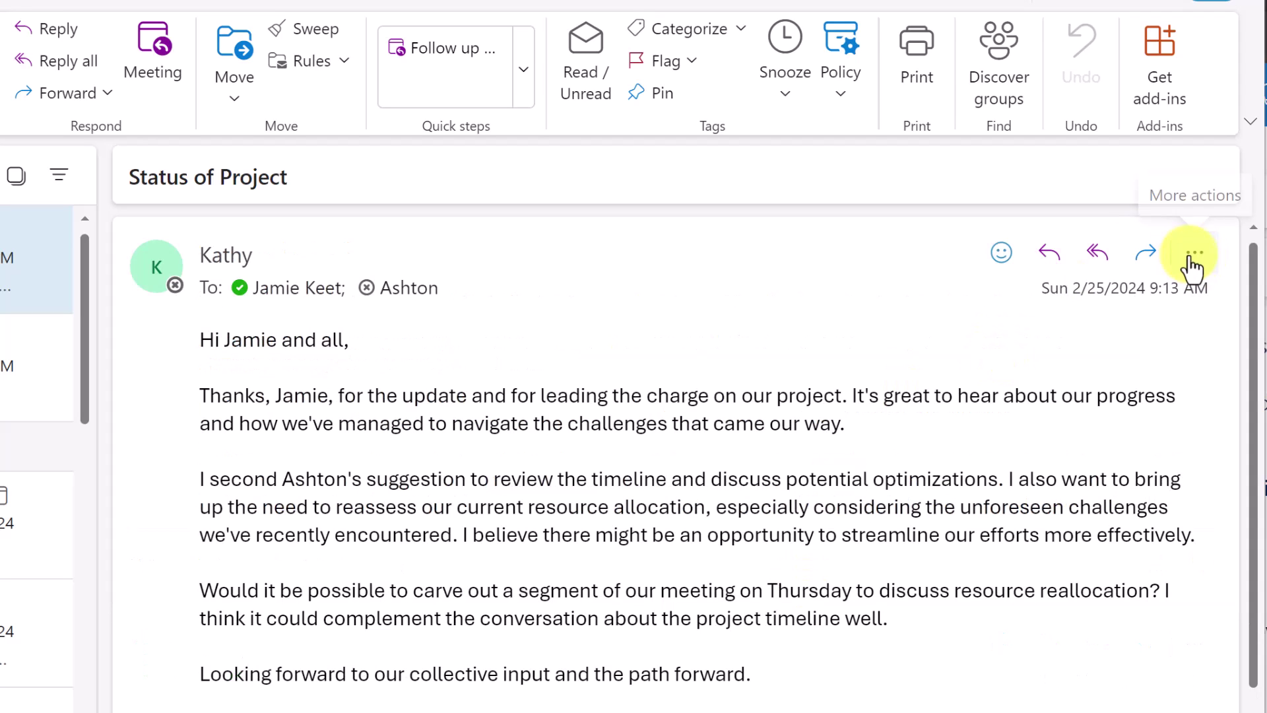
left_click(1099, 264)
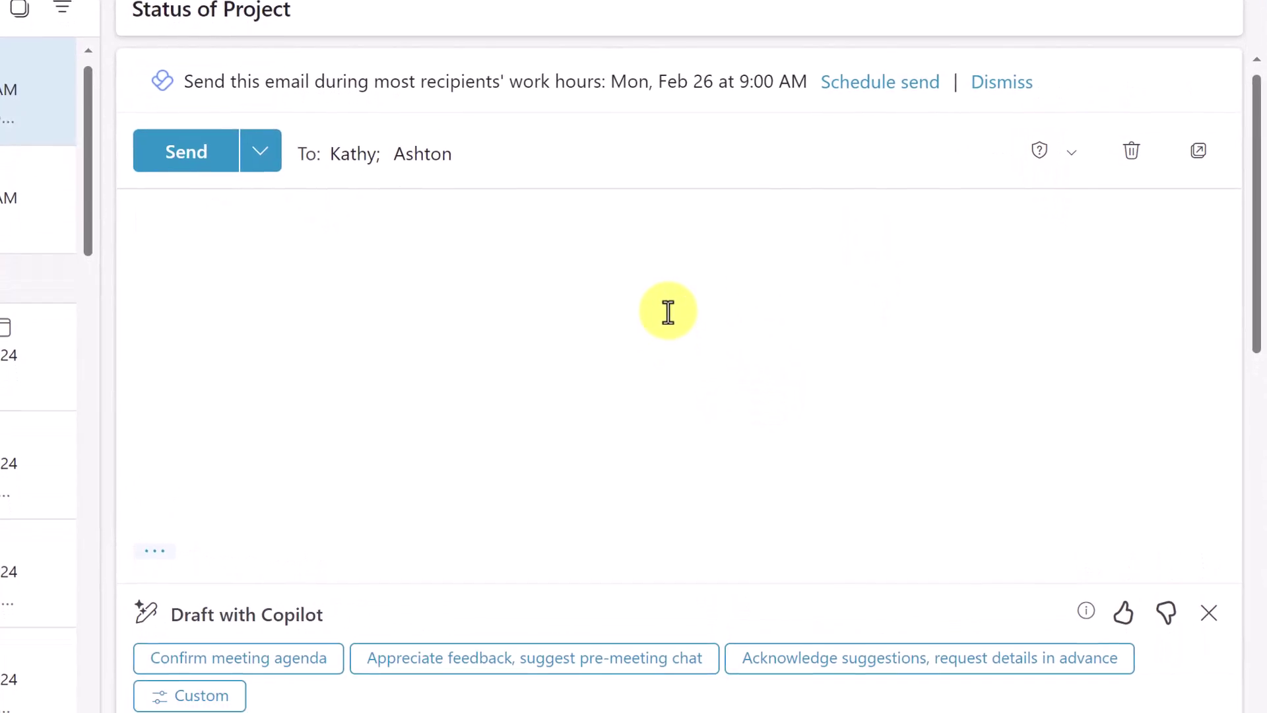
scroll(432, 377, "down", 3)
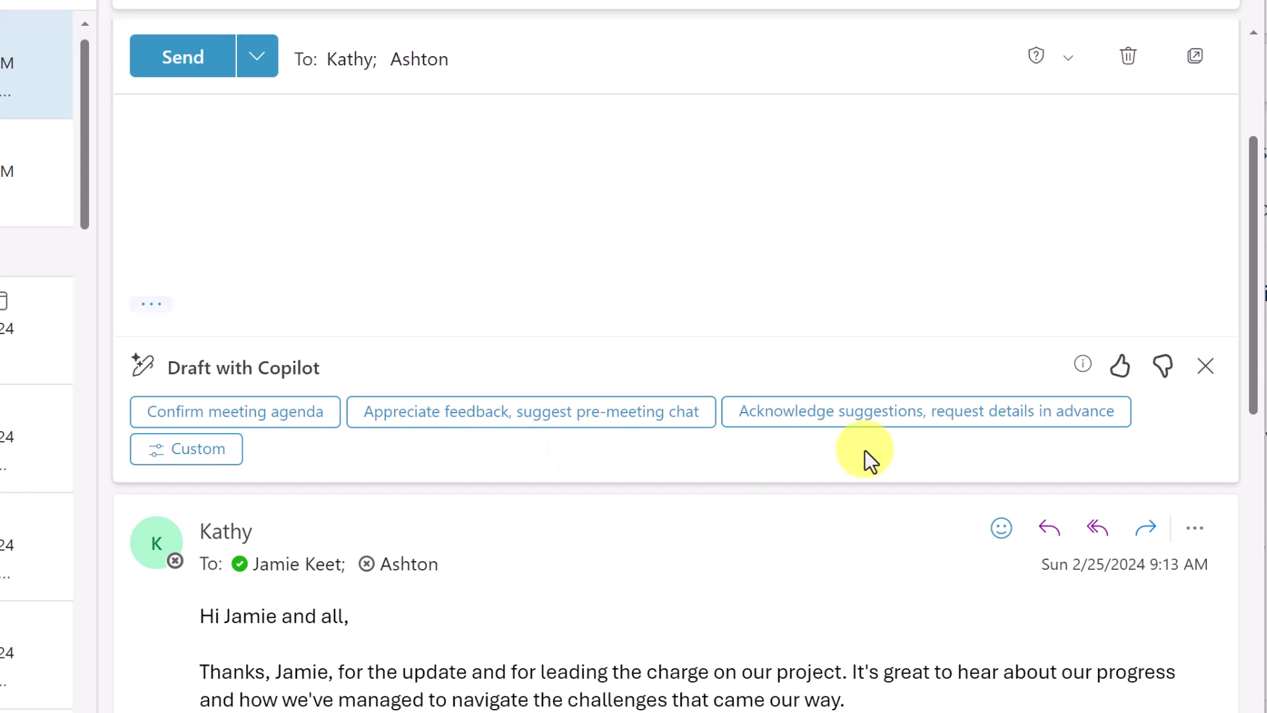
left_click(212, 456)
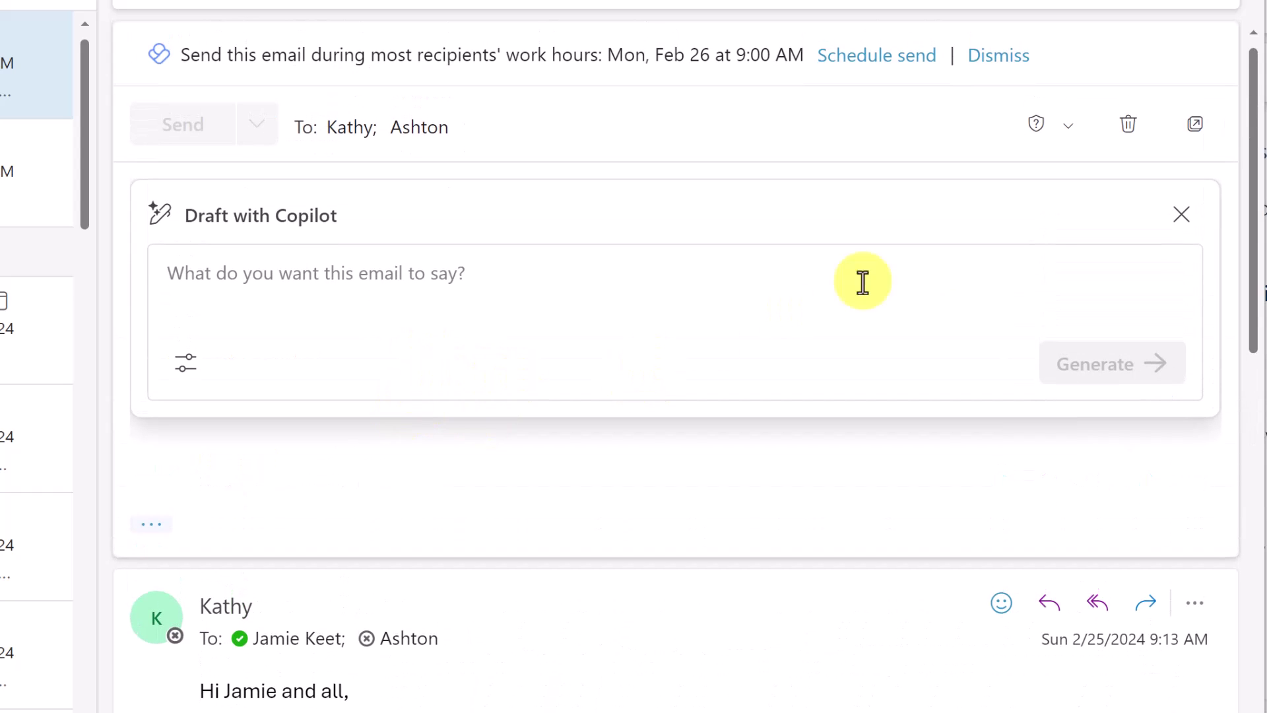
- Generate the 'Appreciate feedback, suggest pre-meeting chat' reply, keep it, and send it
left_click(1181, 216)
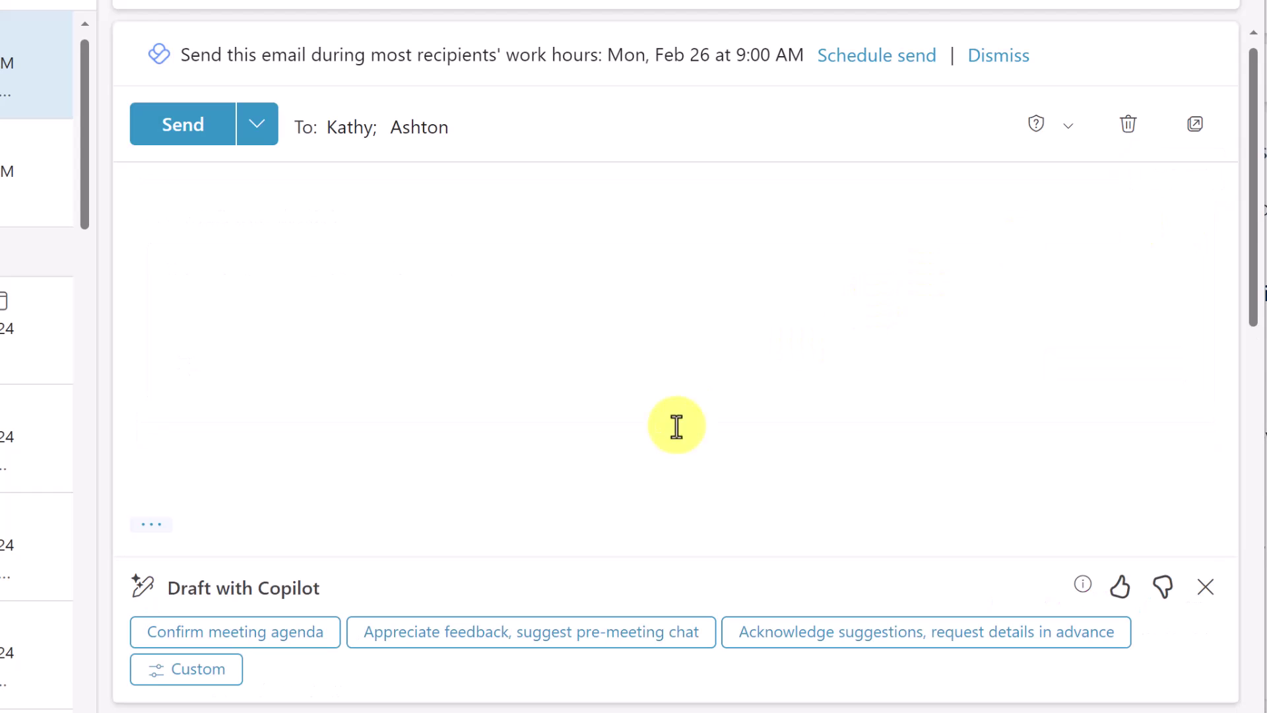
scroll(531, 601, "down", 1)
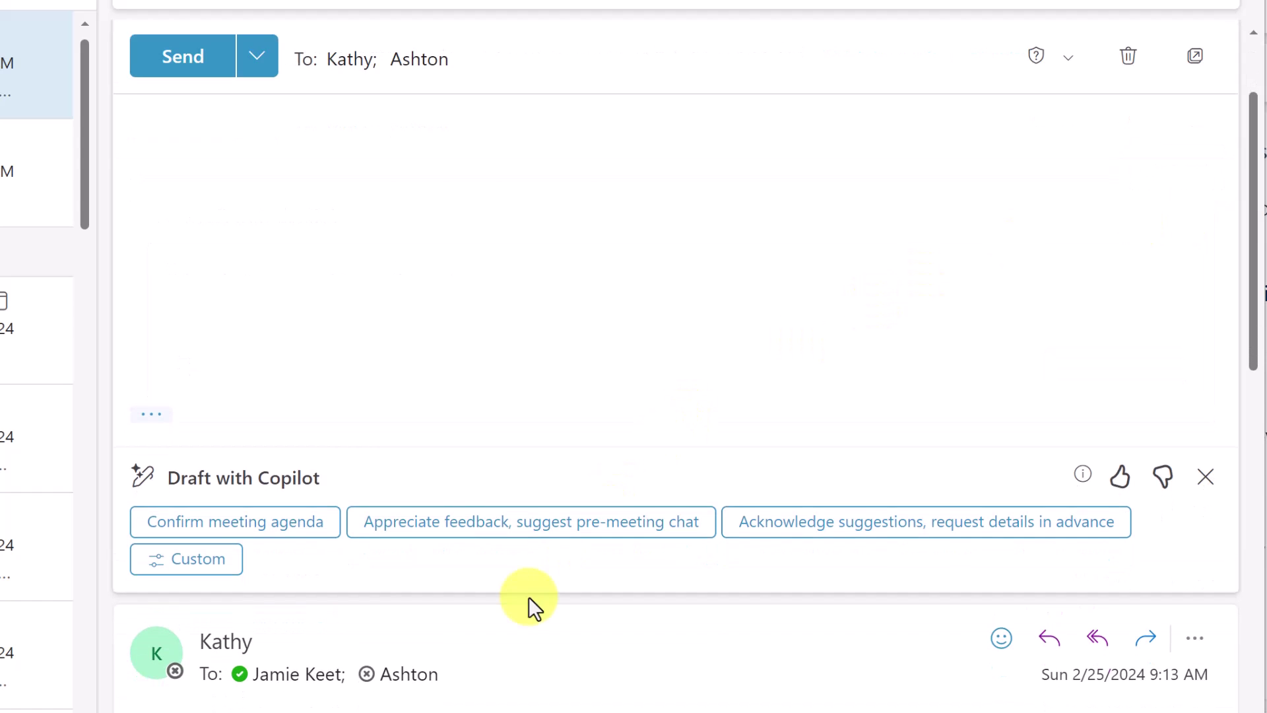
left_click(465, 531)
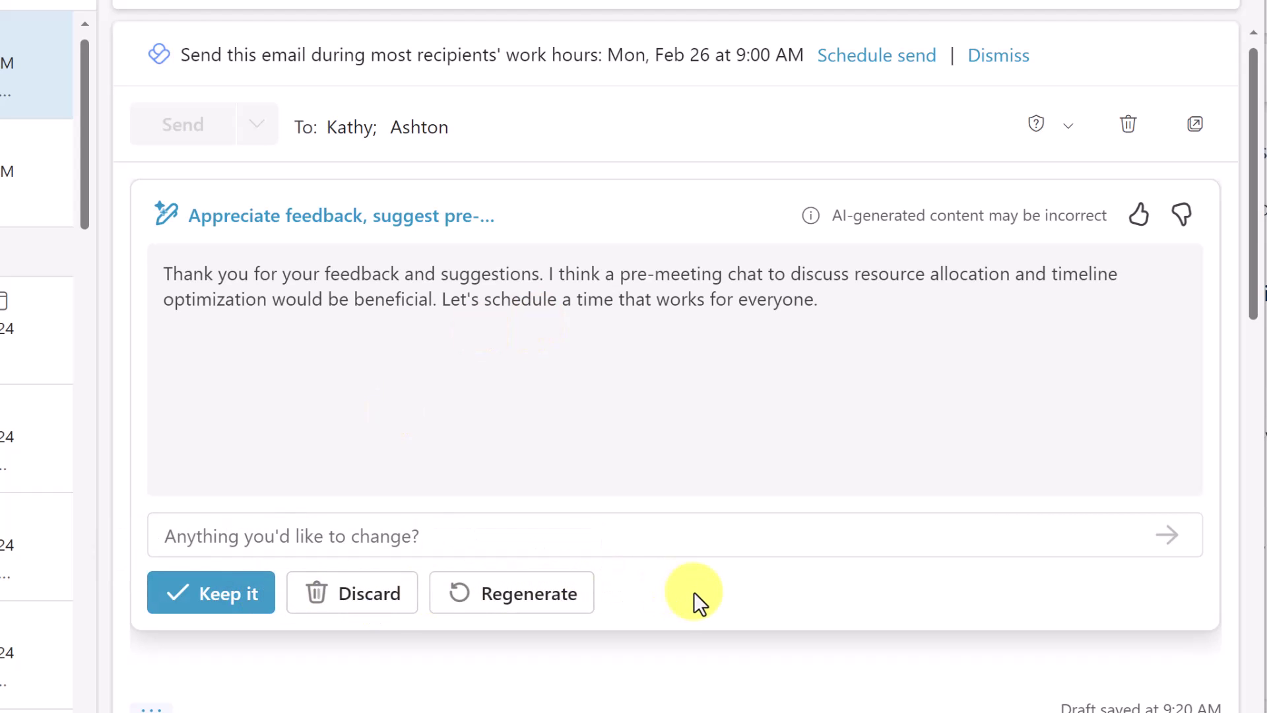
left_click(220, 597)
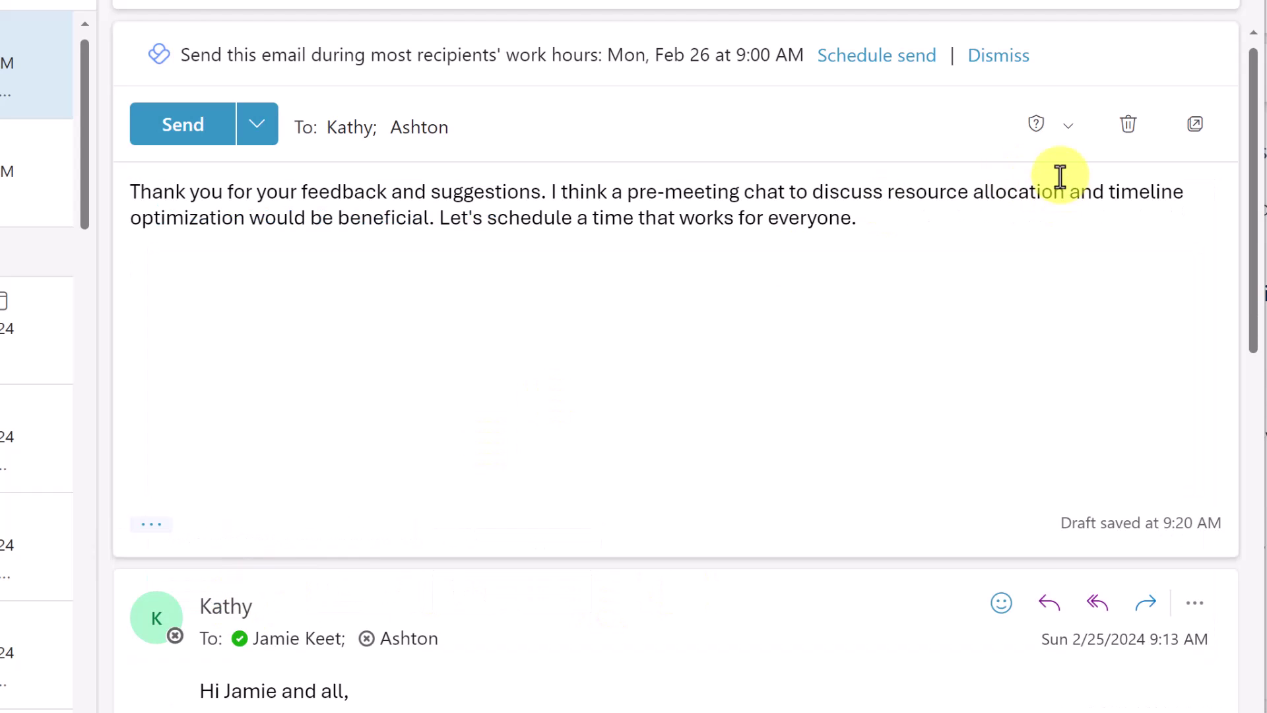
left_click(173, 130)
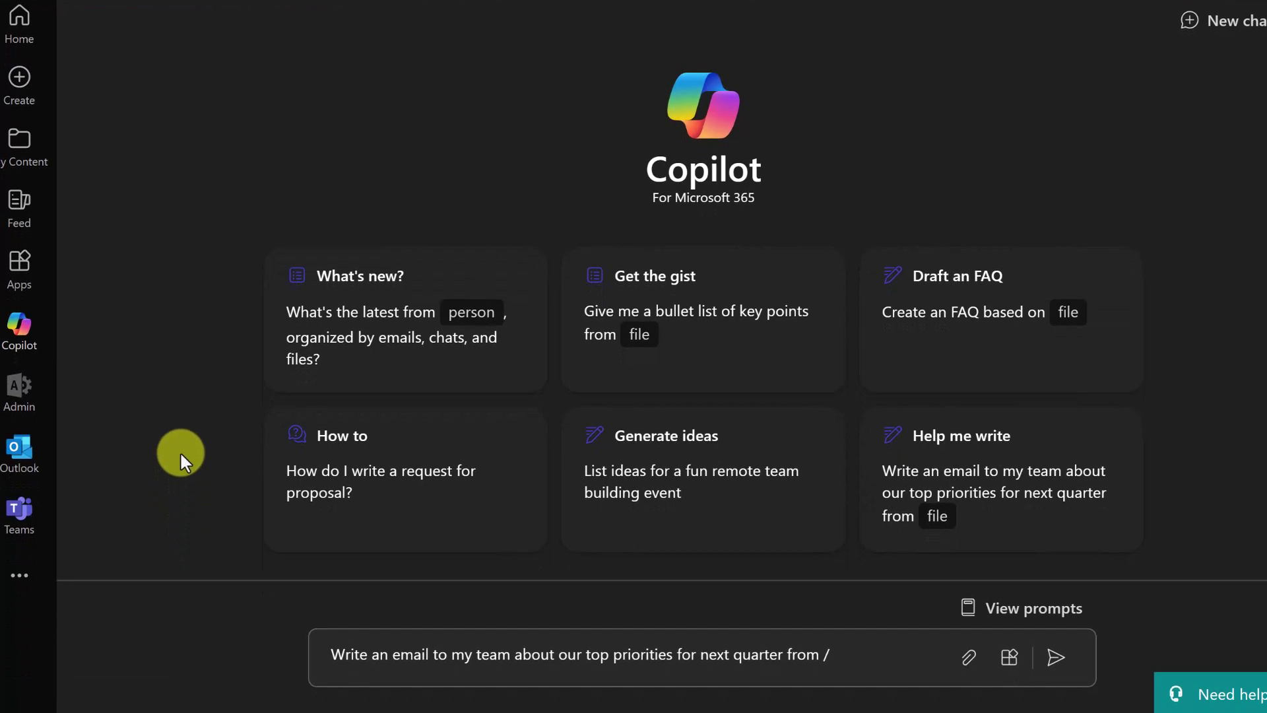
- Overwrite the sample prompt with a query for the colleague's emails about dogs and submit
left_click(427, 650)
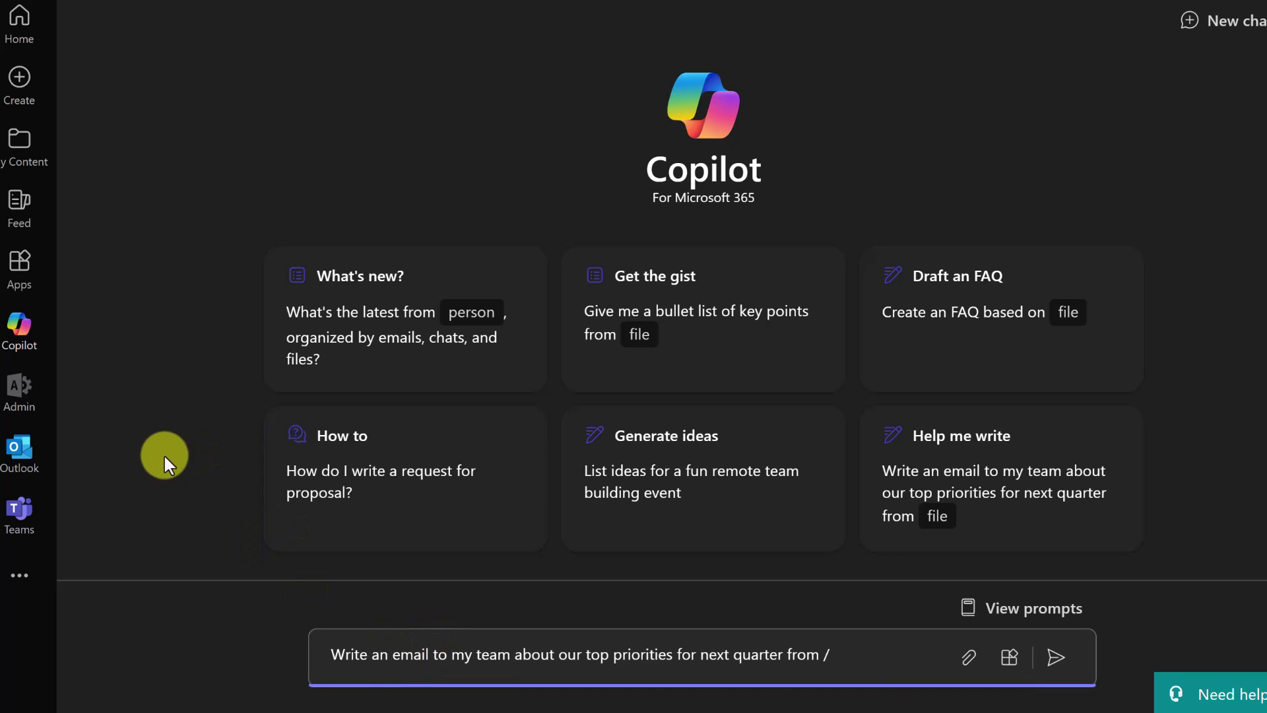
type("em")
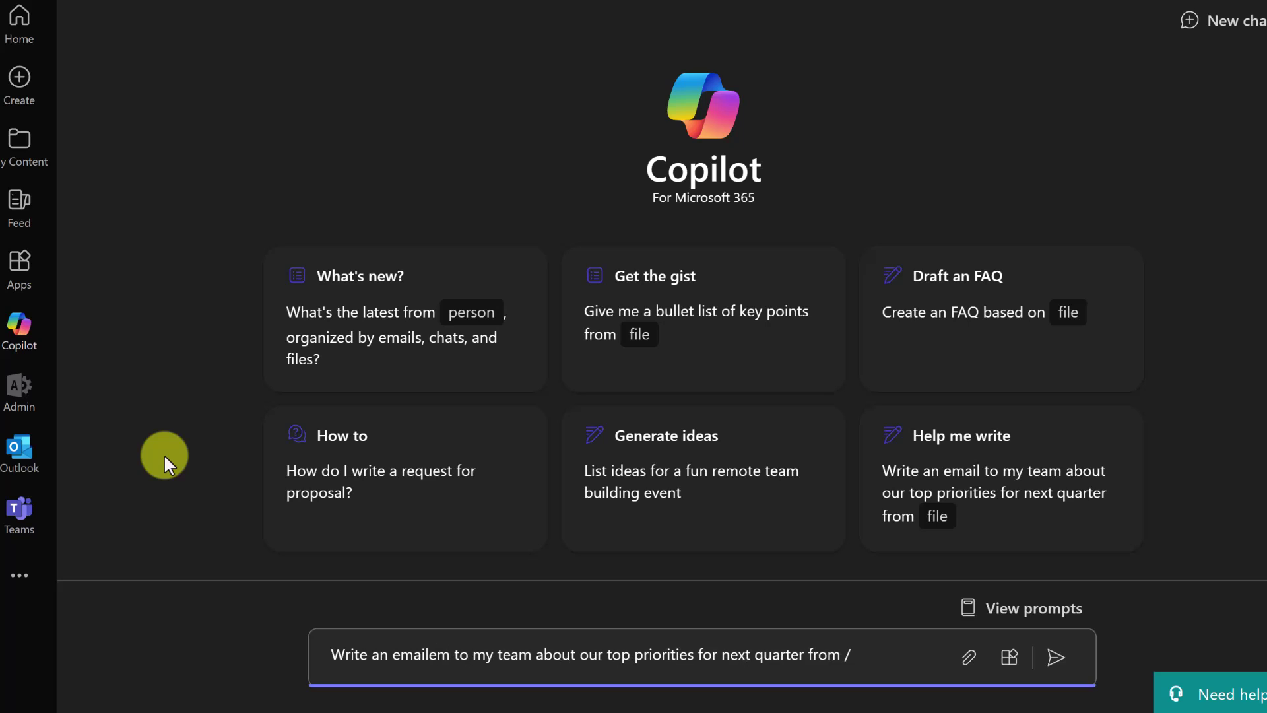
left_click_drag(855, 655, 268, 625)
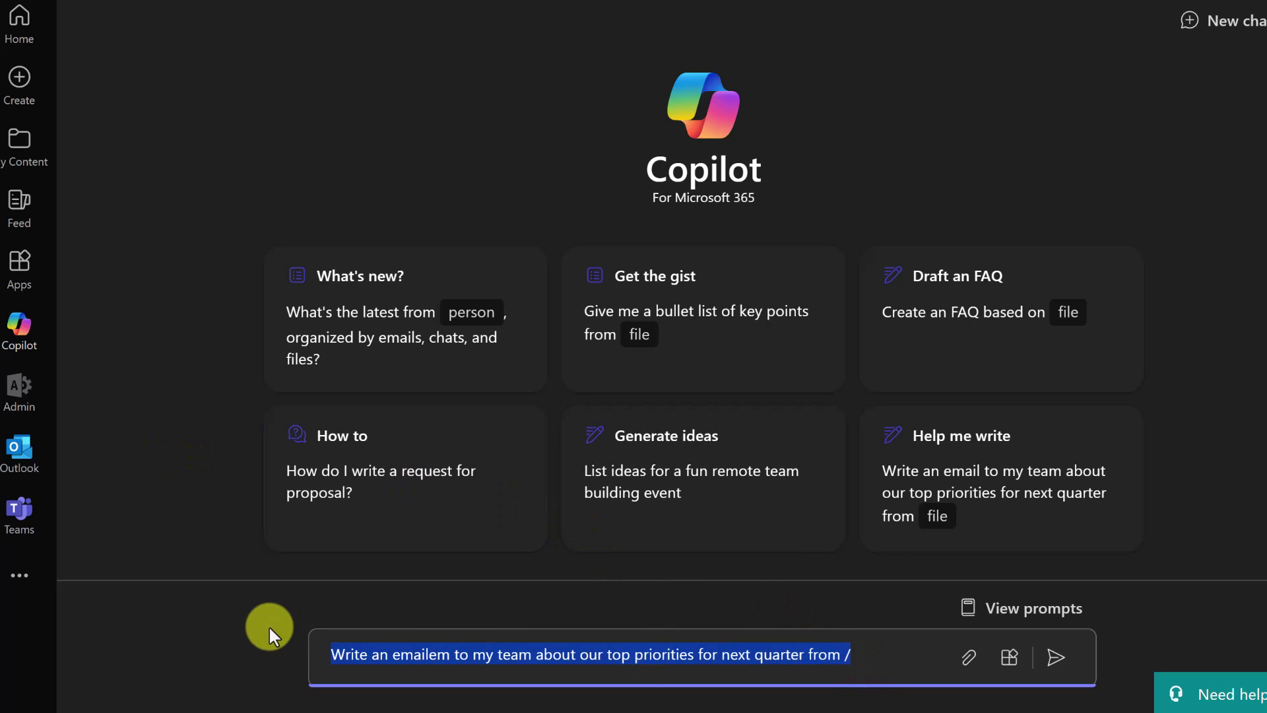
type("emails fr")
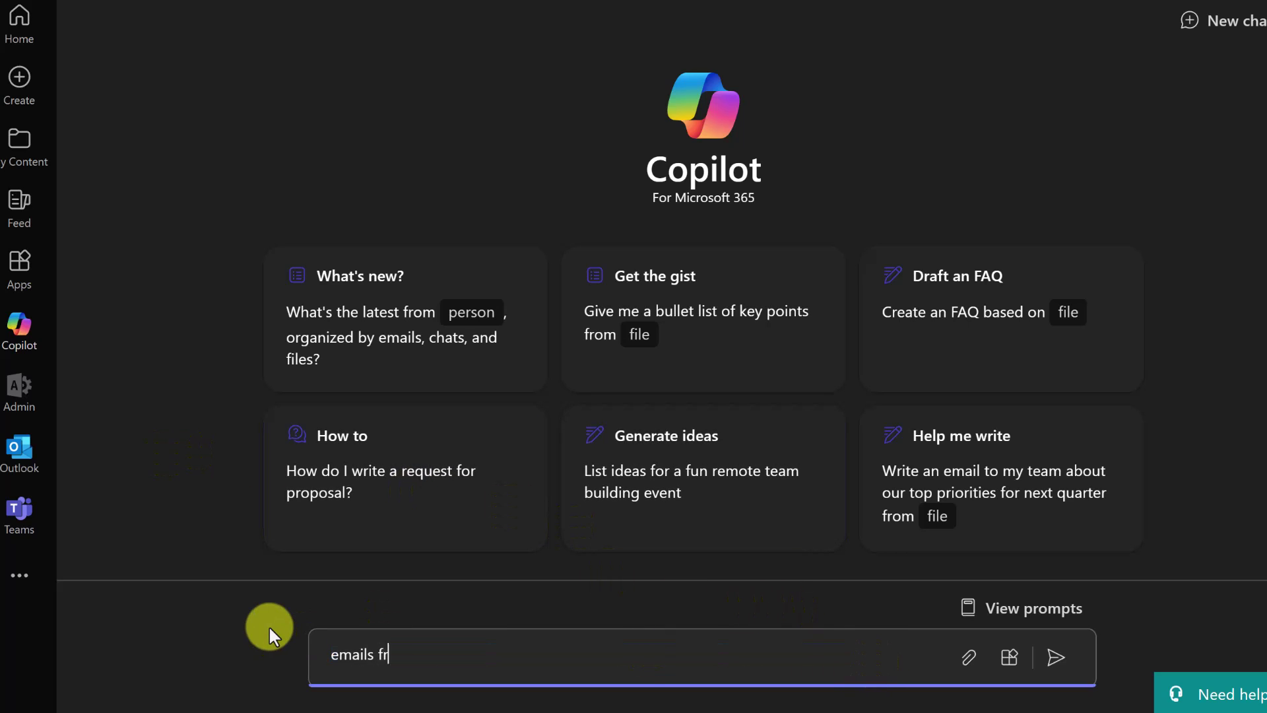
type("om ashton a")
key("BackSpace")
type("shton about dogs")
key("Return")
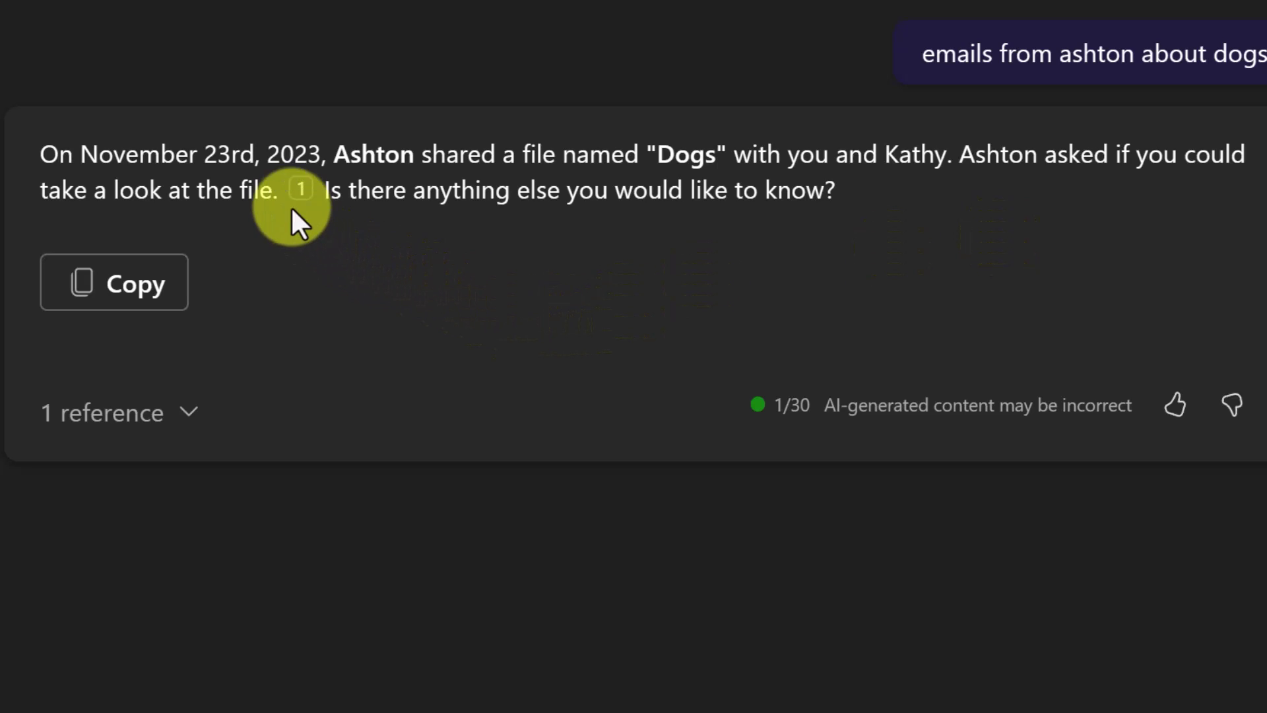
- Preview the citation source for the answer about the shared Dogs file
mouse_move(295, 206)
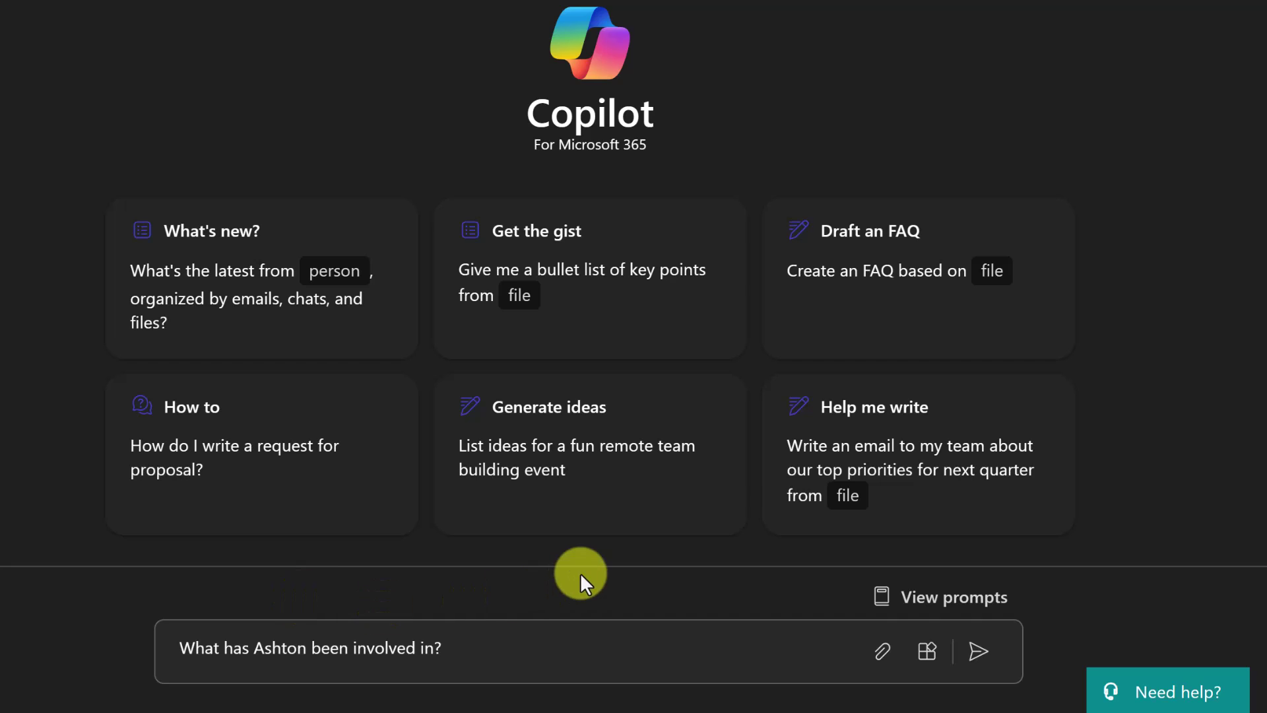
- Send the colleague-involvement question and preview the files behind the numbered citations
left_click(981, 653)
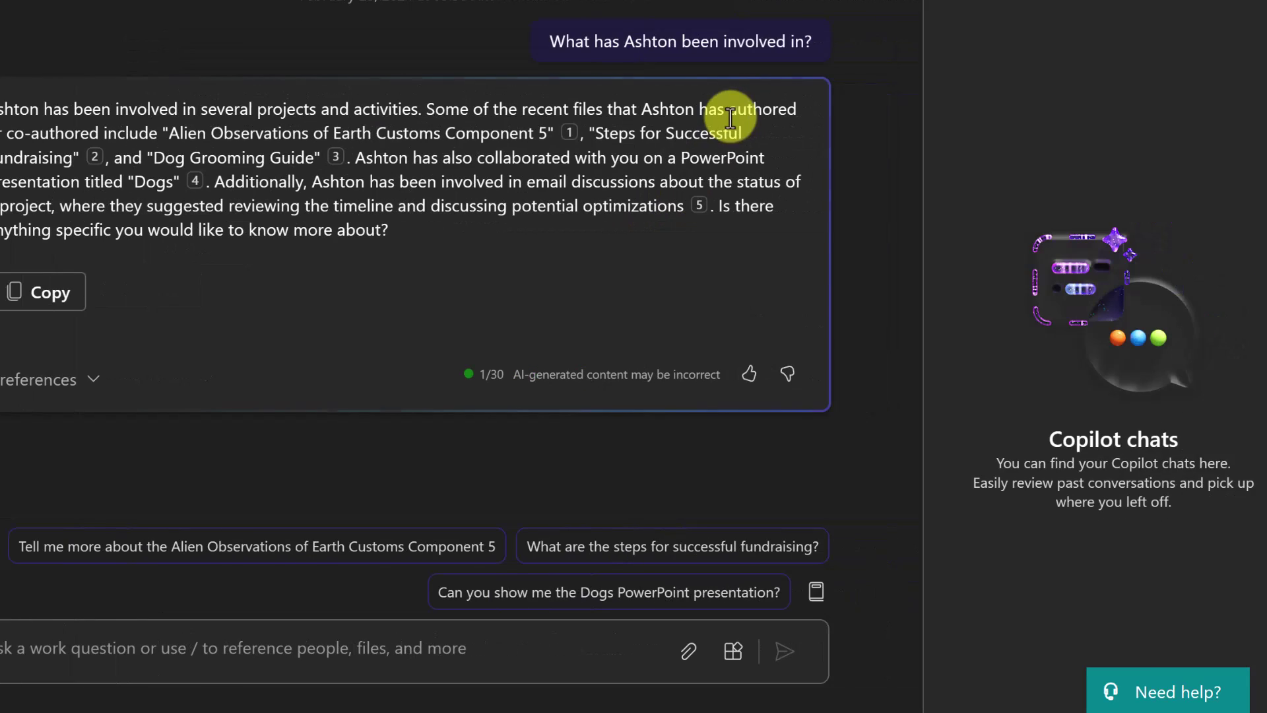
mouse_move(570, 134)
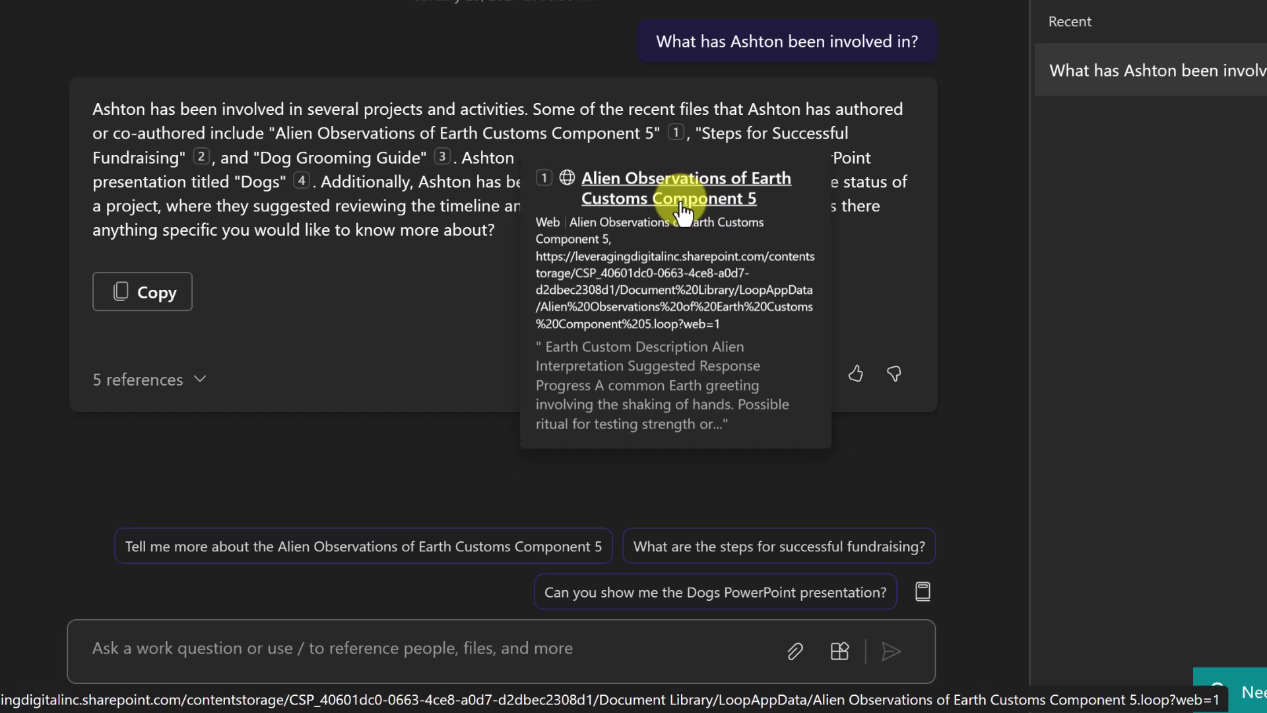
mouse_move(441, 165)
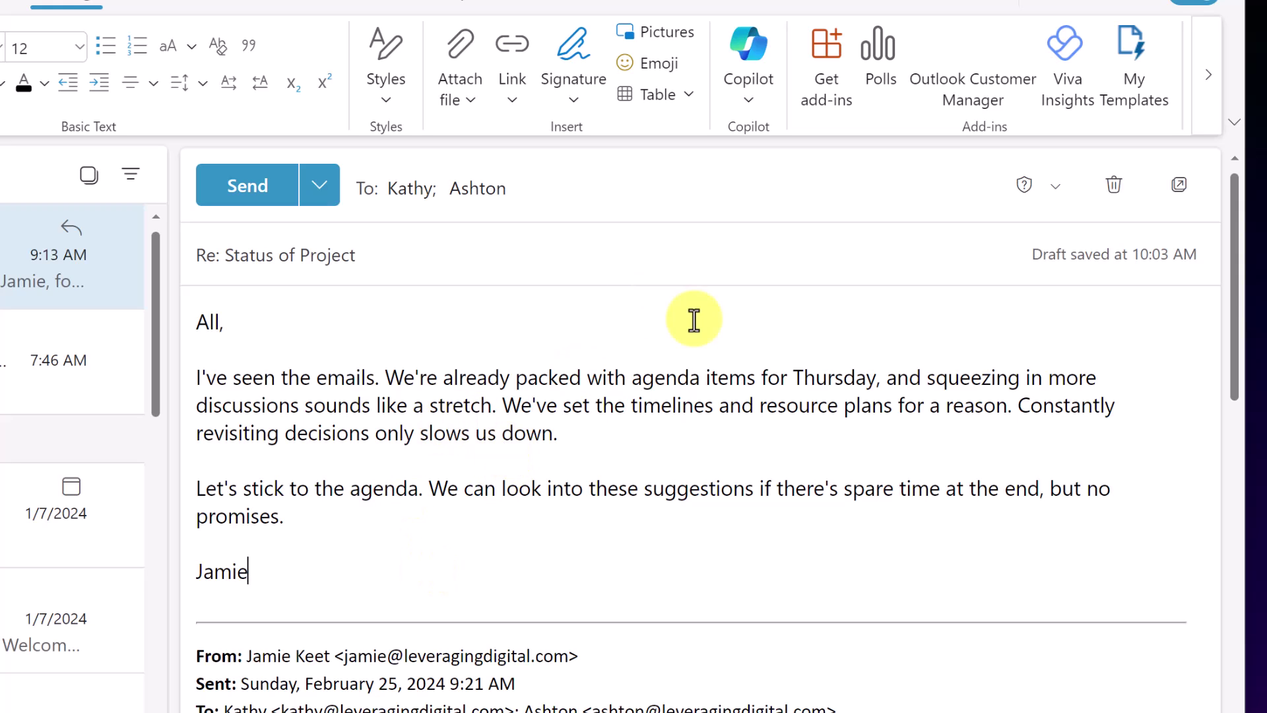
- Show Copilot's drafting and coaching options for the blunt reply, dismissing and reopening the Copilot dropdown
left_click(750, 97)
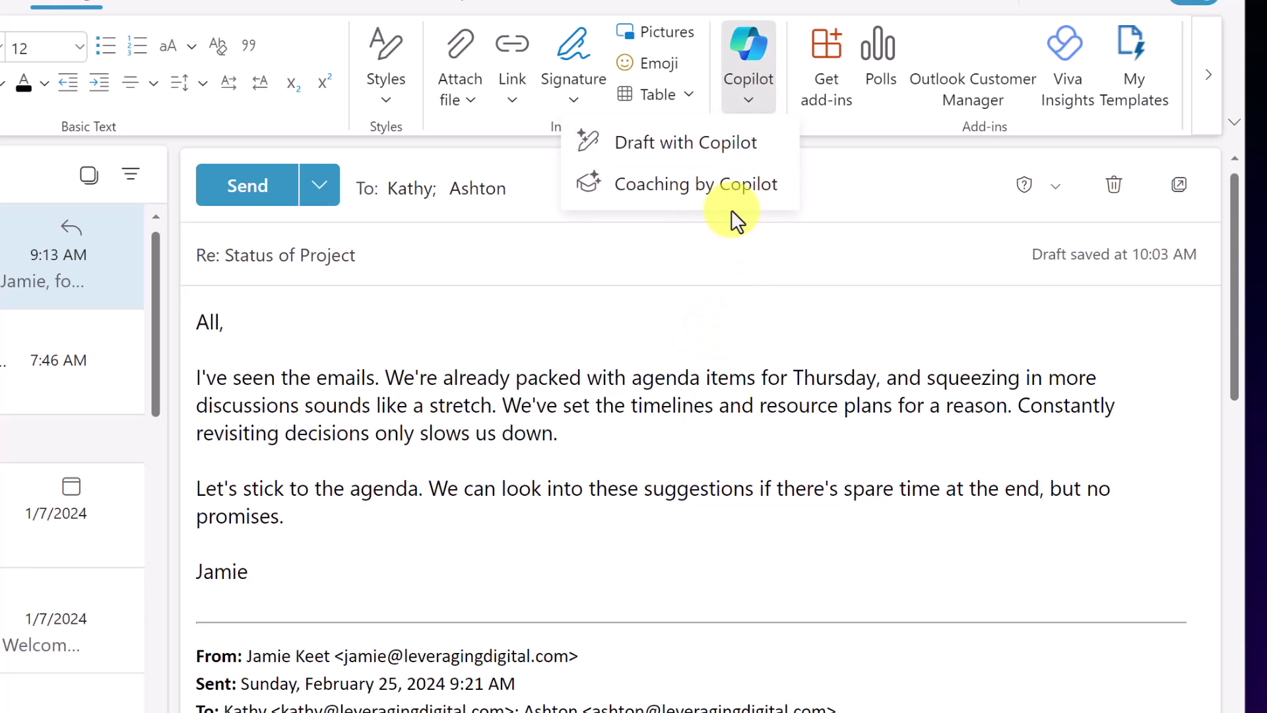
left_click(650, 459)
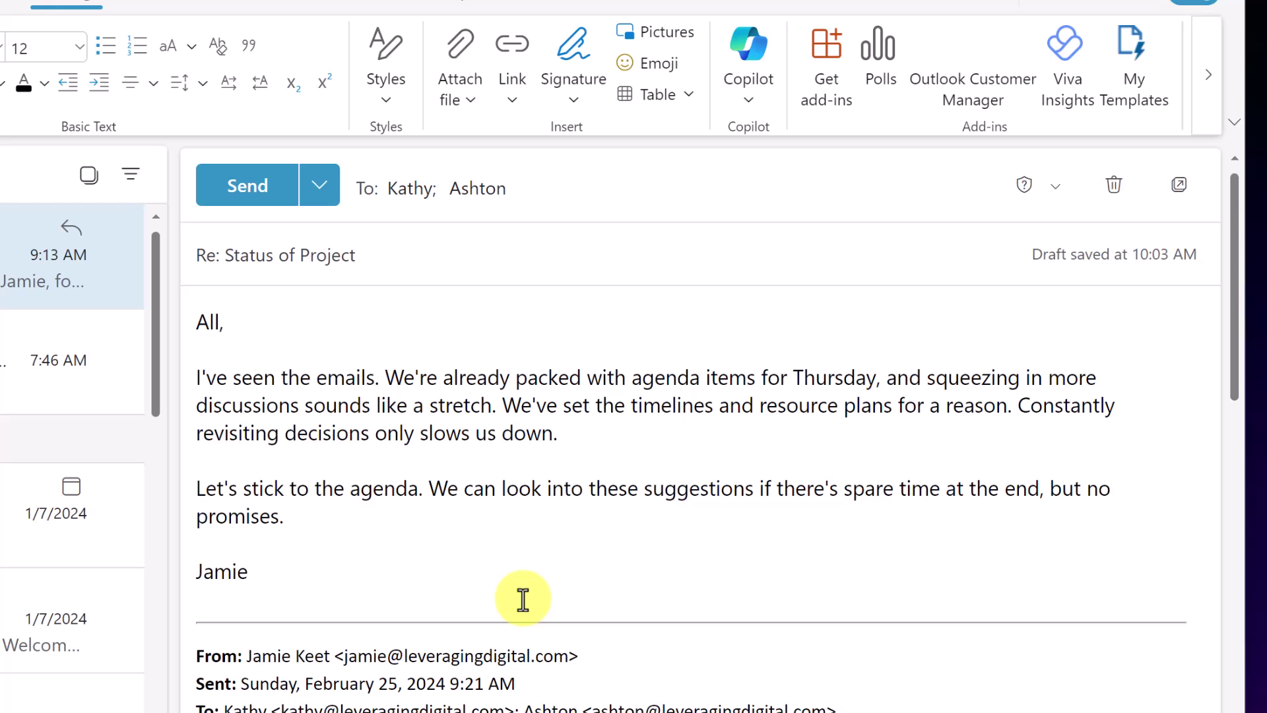
left_click(757, 109)
- Run Coaching by Copilot on the harsh draft and review its Tone, Reader Sentiment and Clarity feedback
left_click(736, 188)
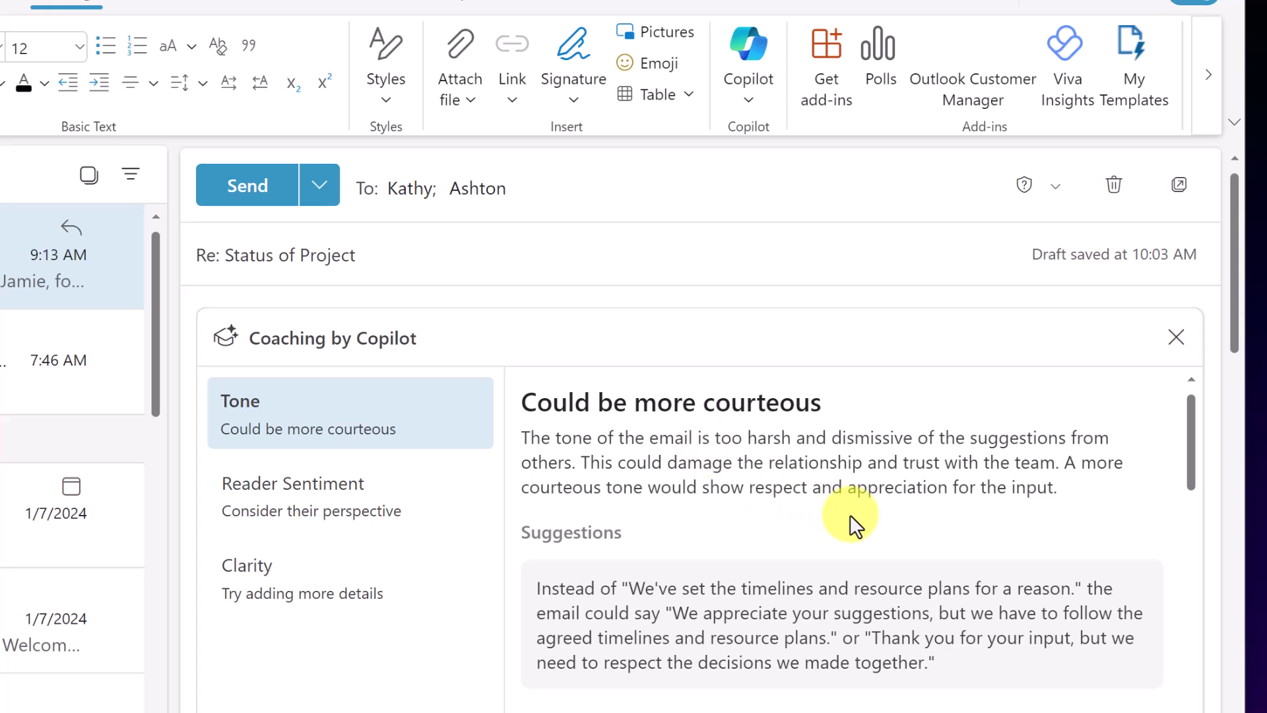
scroll(846, 510, "down", 1)
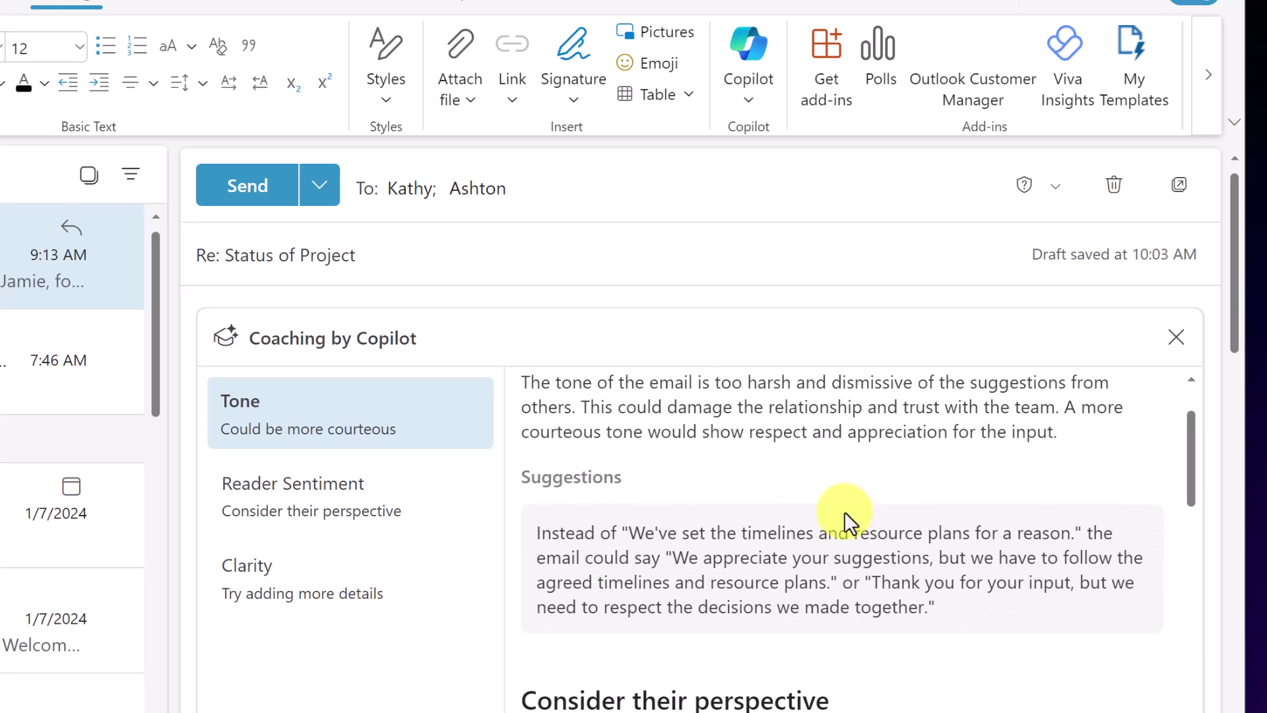
scroll(842, 513, "down", 3)
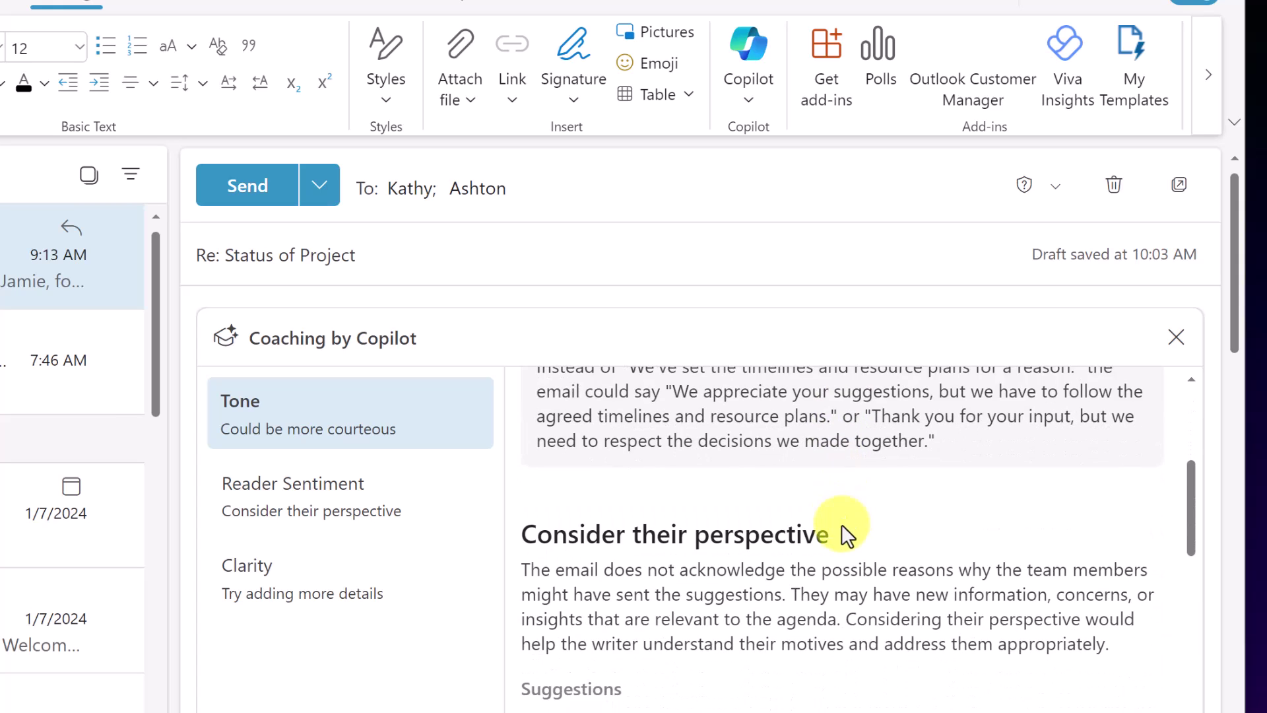
scroll(841, 524, "down", 2)
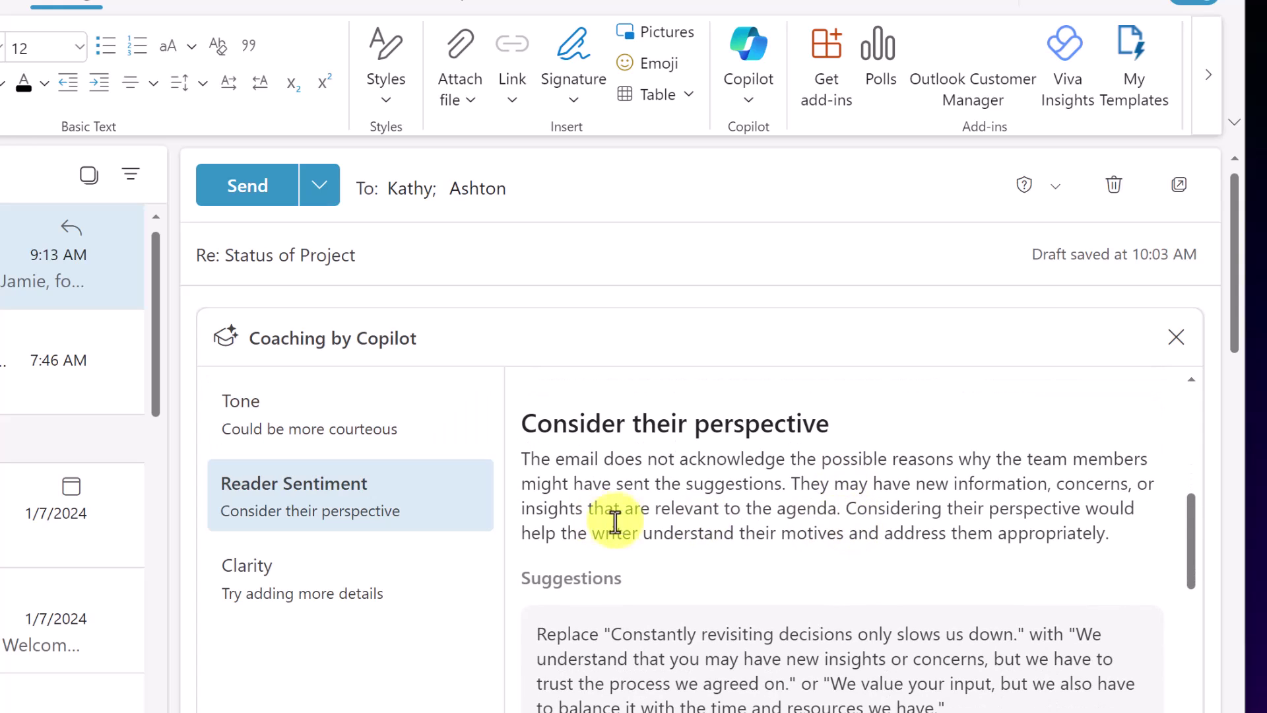
scroll(726, 531, "down", 5)
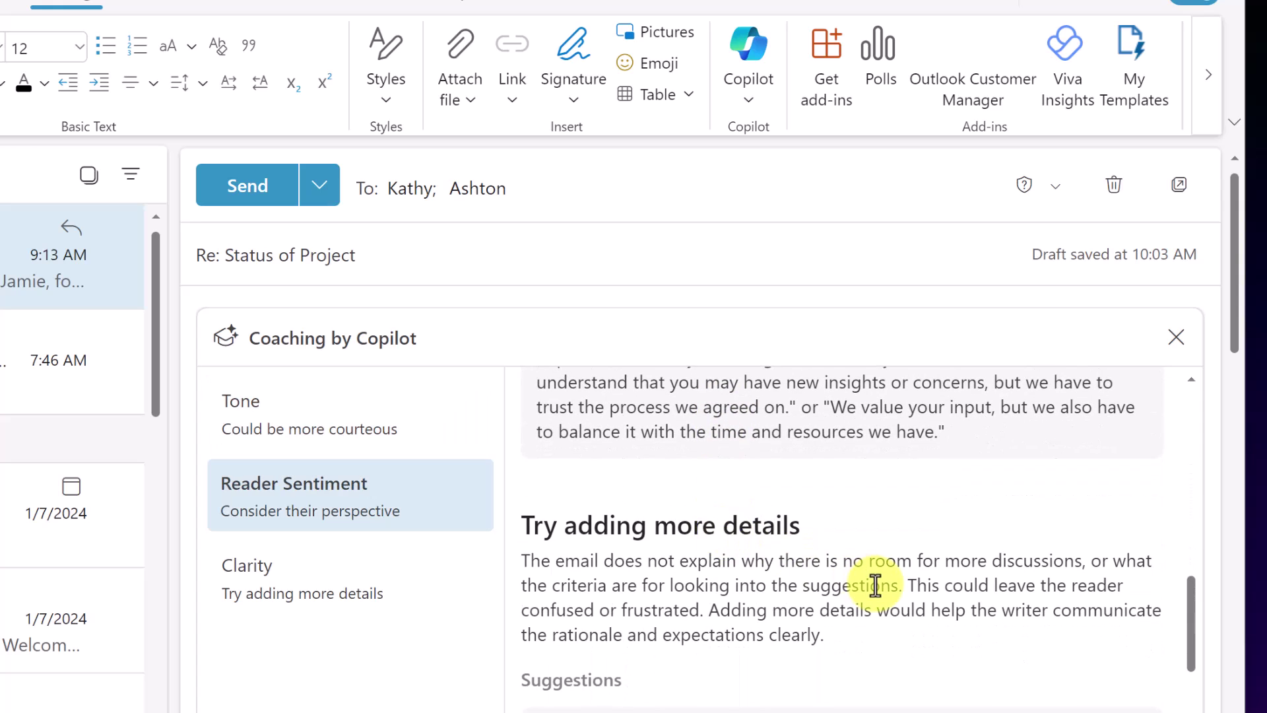
scroll(875, 585, "down", 8)
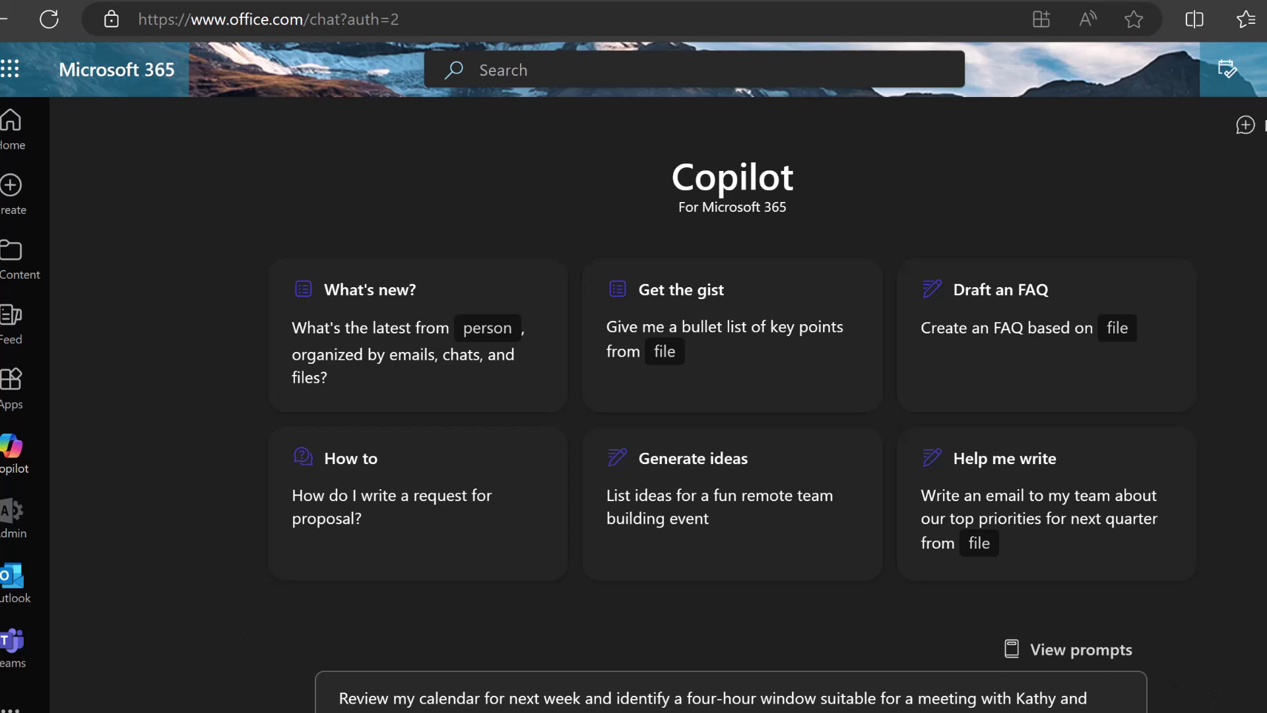
- Send the prompt asking for at least three conflict-free four-hour slots next week
key("Return")
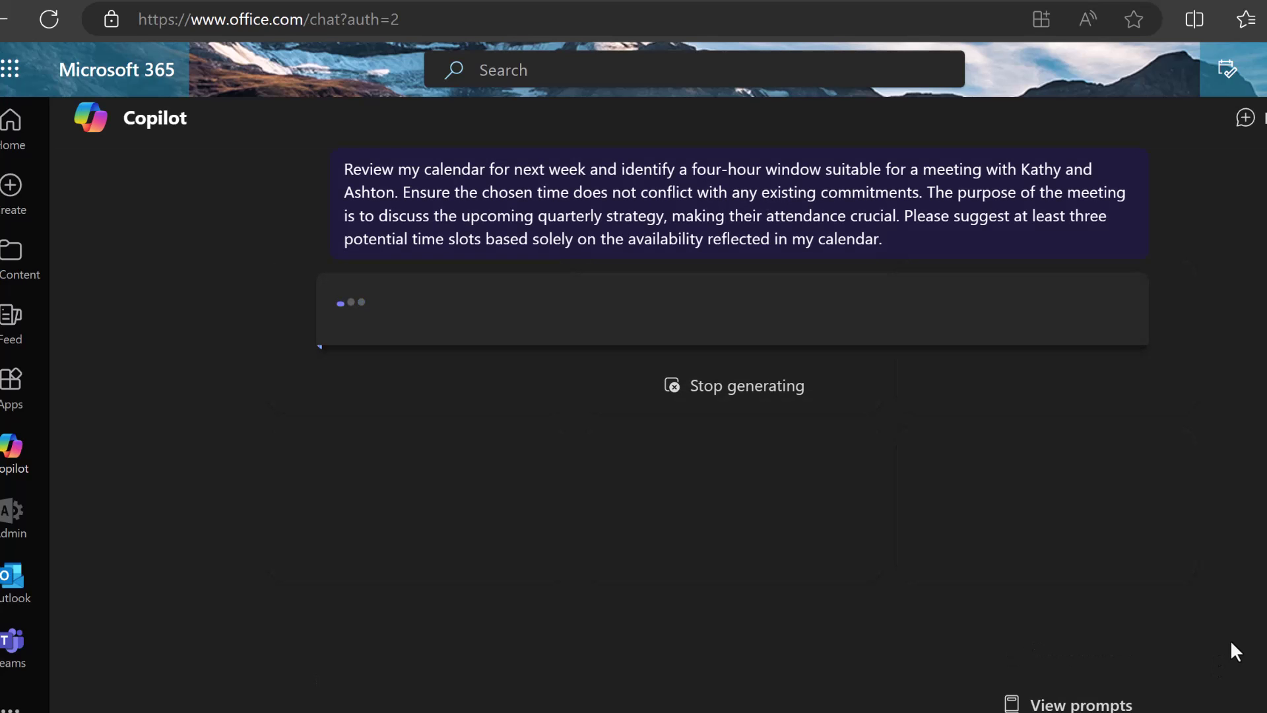